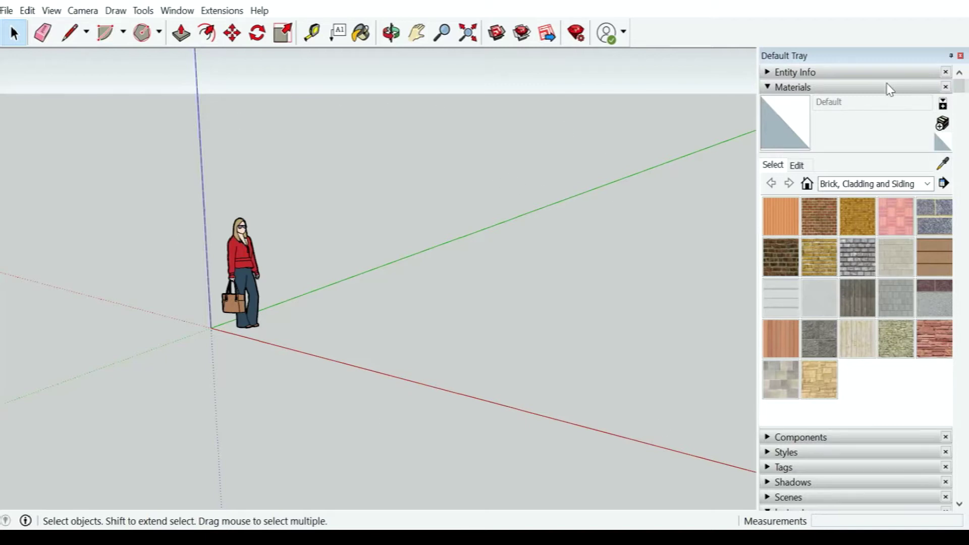
Collapse the Materials panel in the Default Tray and bring up File > Geo-location
left_click(772, 87)
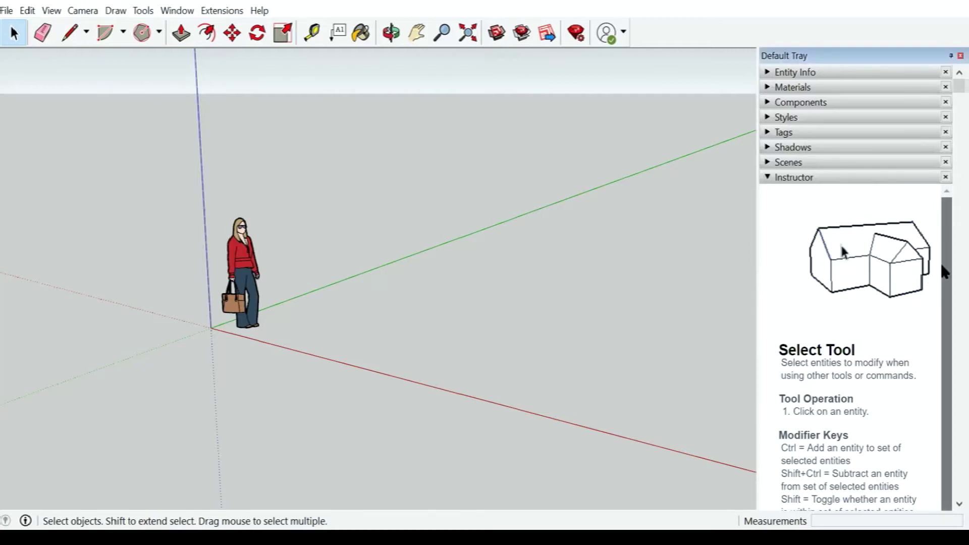
scroll(944, 270, "down", 1)
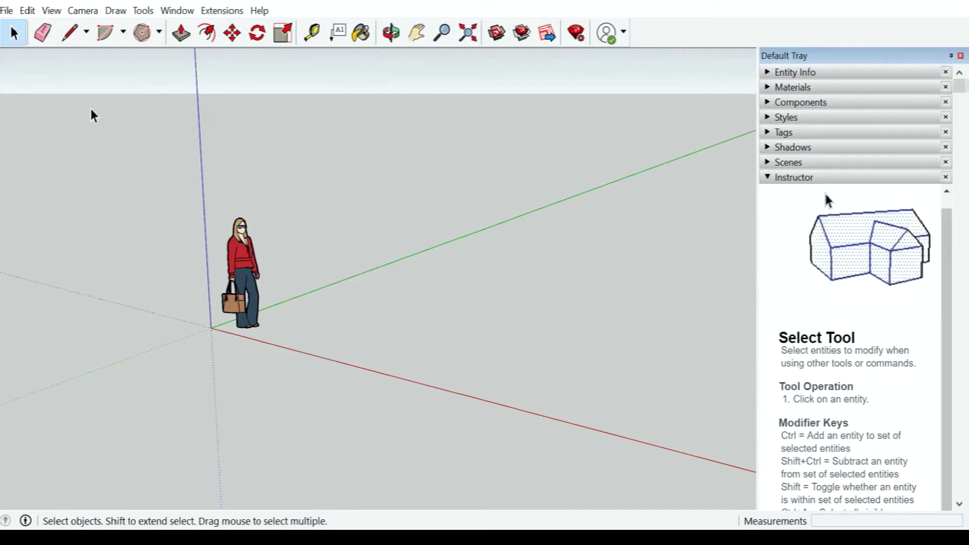
left_click(7, 12)
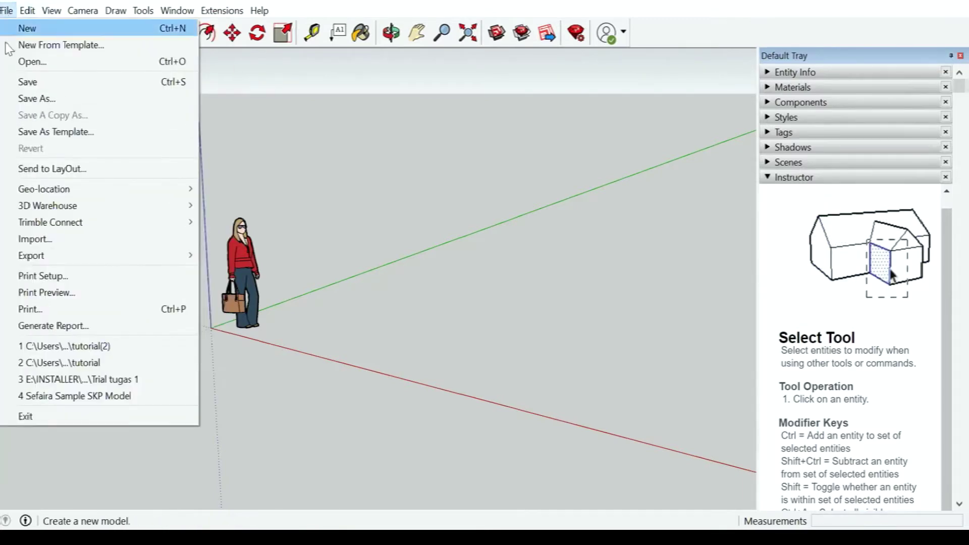
mouse_move(44, 189)
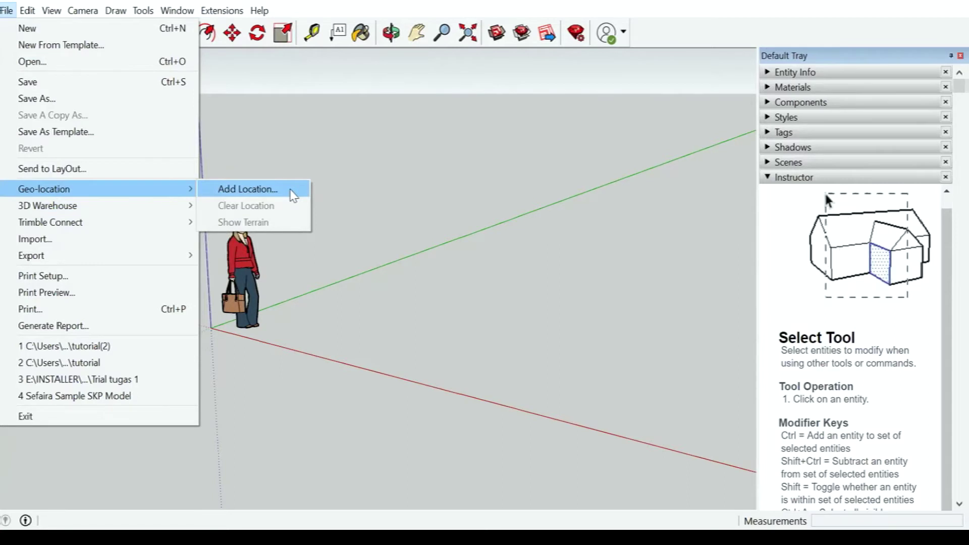
Add a location and navigate the map to the area near Pakem and Umbul Harjo Kel
left_click(291, 195)
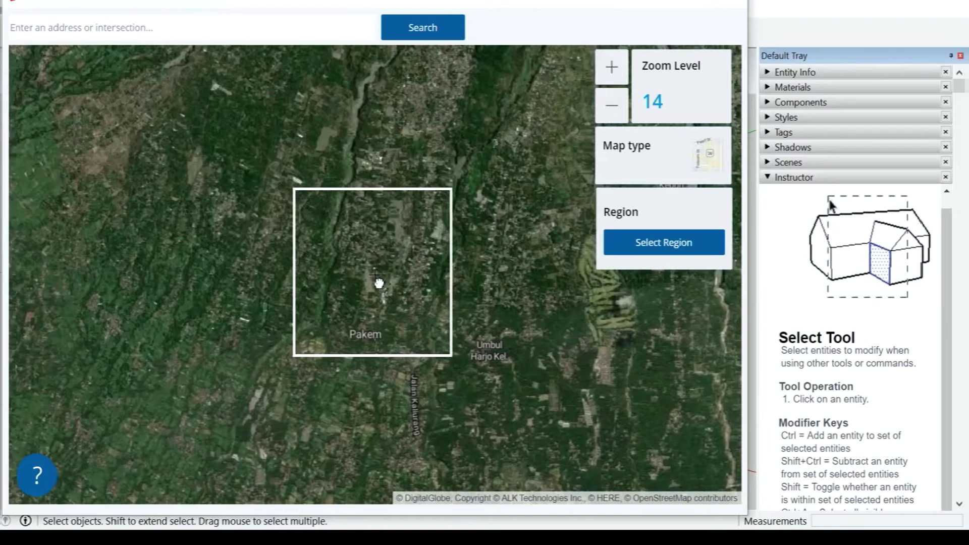
scroll(377, 314, "up", 1)
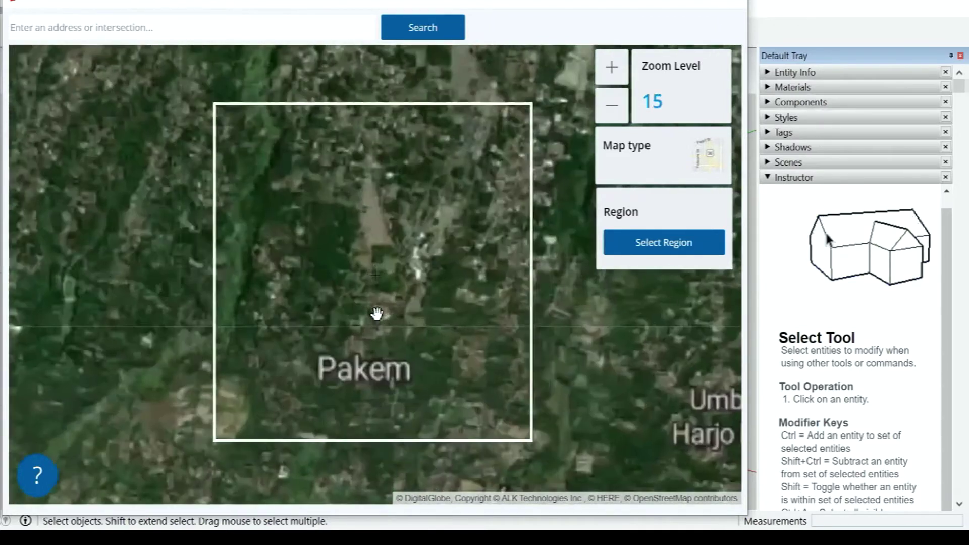
scroll(377, 314, "up", 1)
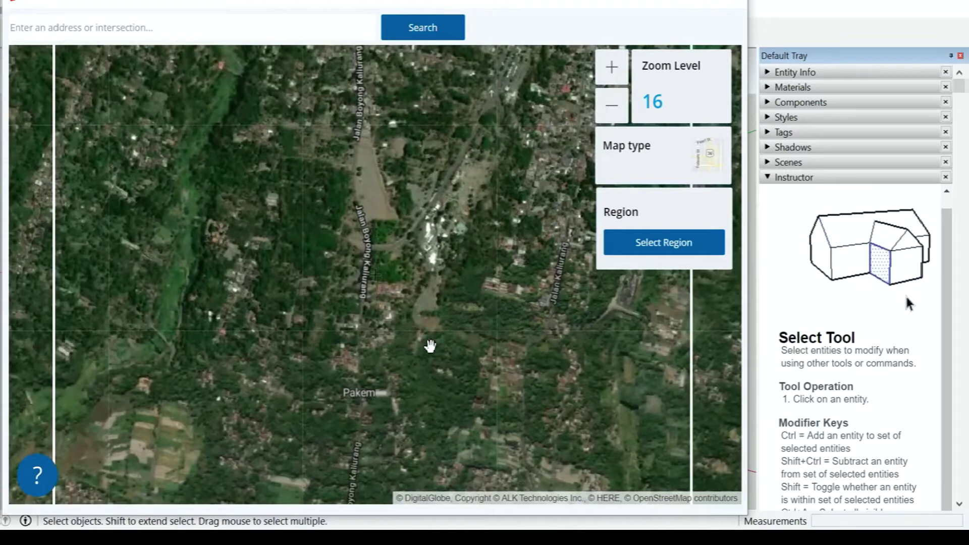
scroll(429, 346, "up", 1)
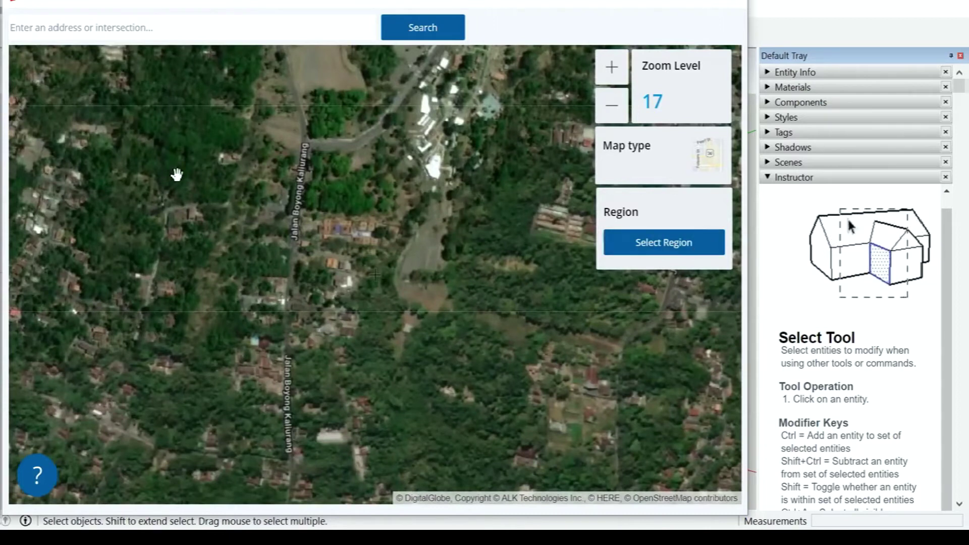
left_click_drag(177, 174, 142, 202)
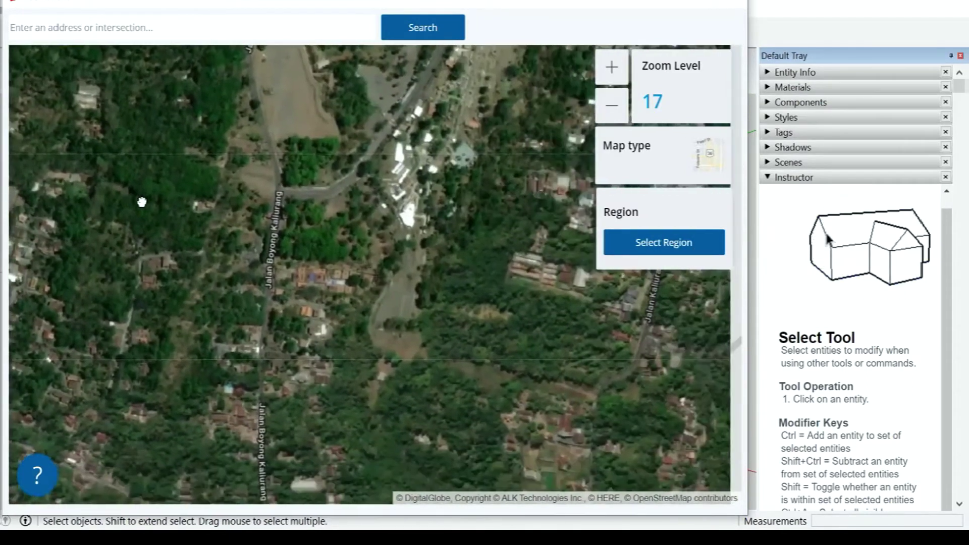
scroll(298, 261, "down", 1)
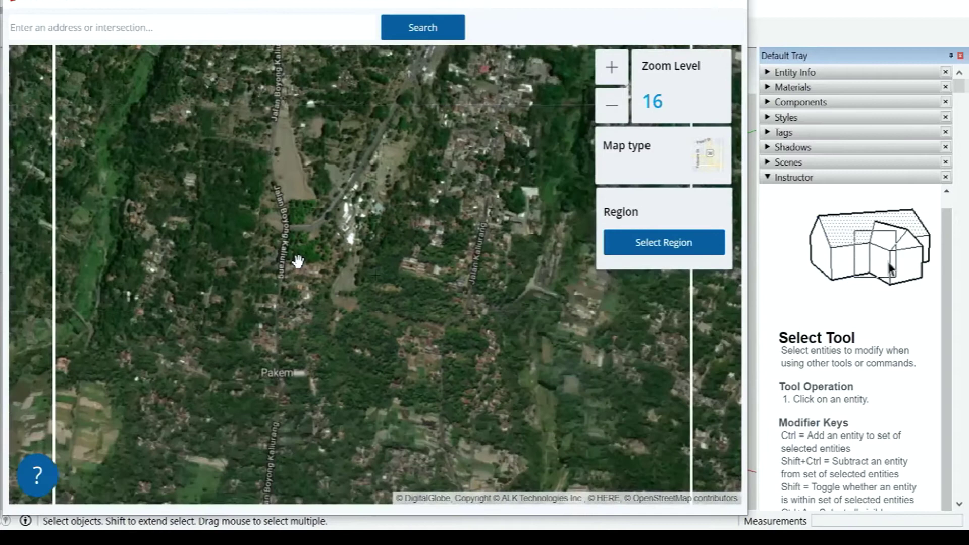
scroll(298, 260, "down", 1)
scroll(292, 261, "down", 1)
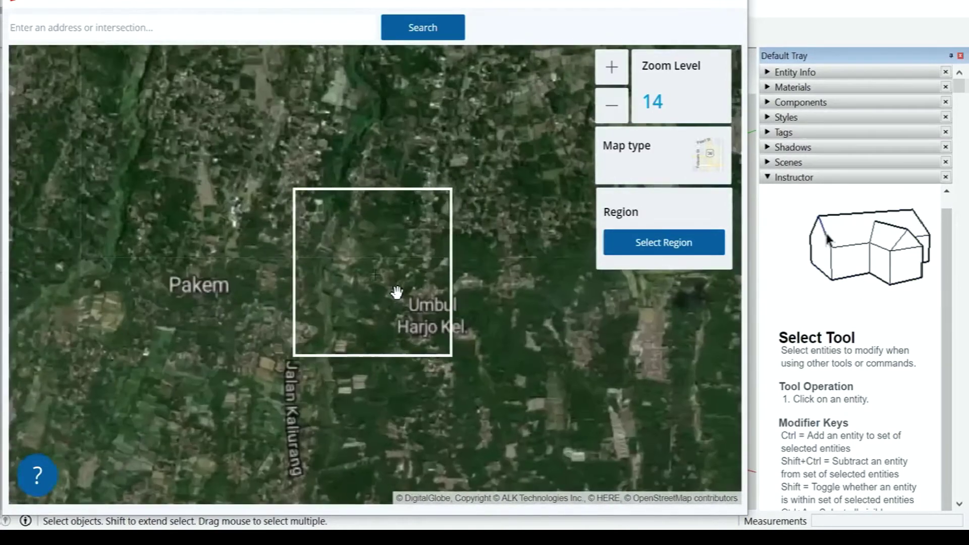
scroll(396, 292, "up", 2)
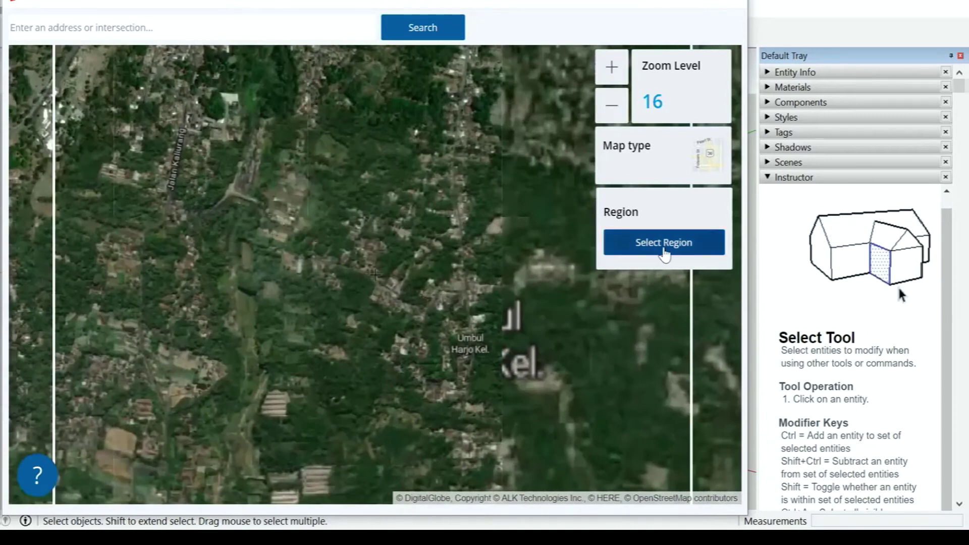
Select a shrunken map region at zoom level 16 and import it
left_click(664, 255)
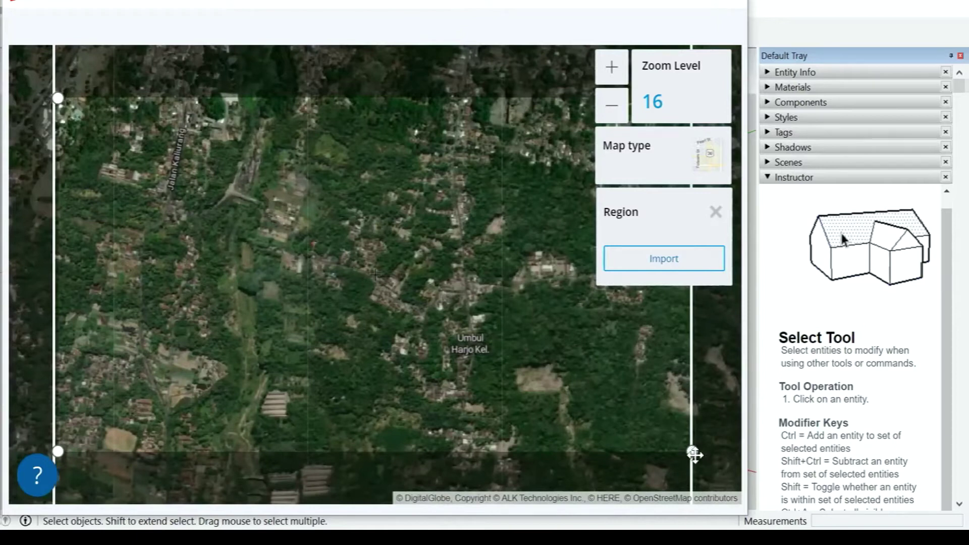
mouse_move(694, 454)
left_mouse_down()
mouse_move(621, 420)
mouse_move(664, 432)
left_mouse_up()
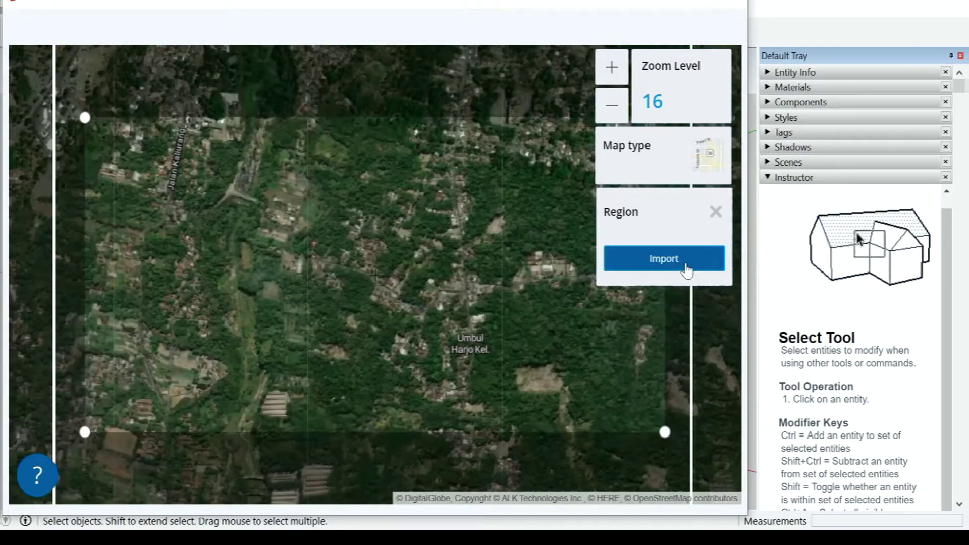
left_click(686, 266)
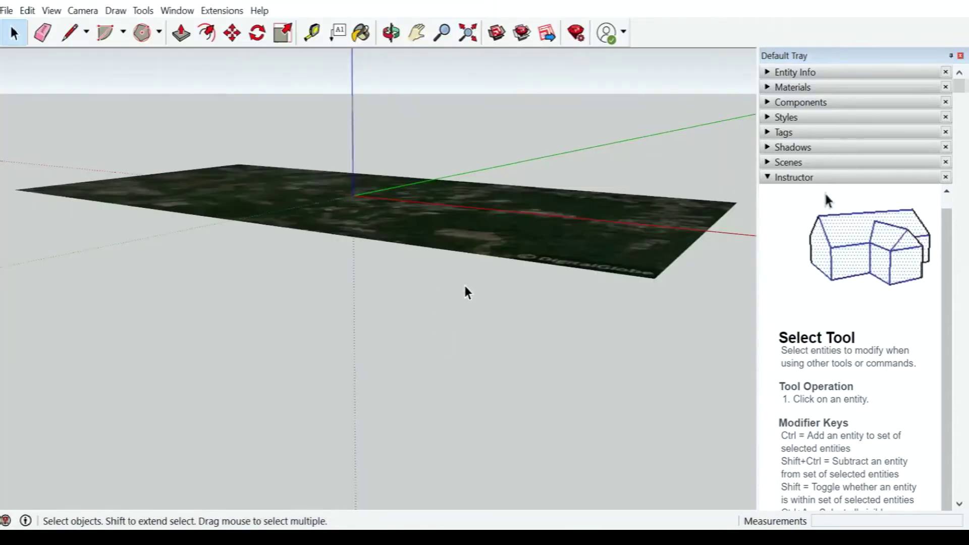
Orbit and zoom around the flat imported satellite imagery to inspect it
middle_click_drag(468, 292, 493, 443)
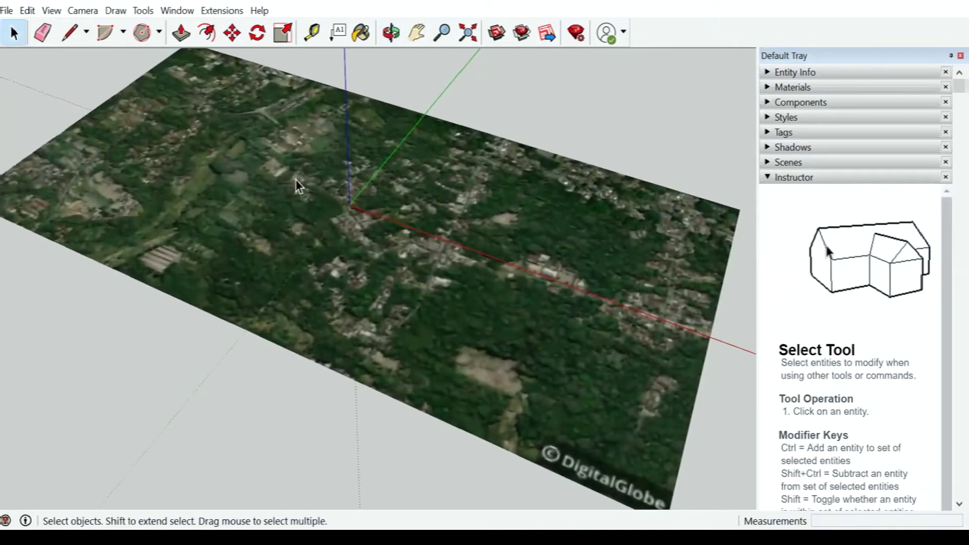
scroll(385, 207, "up", 3)
scroll(401, 204, "up", 3)
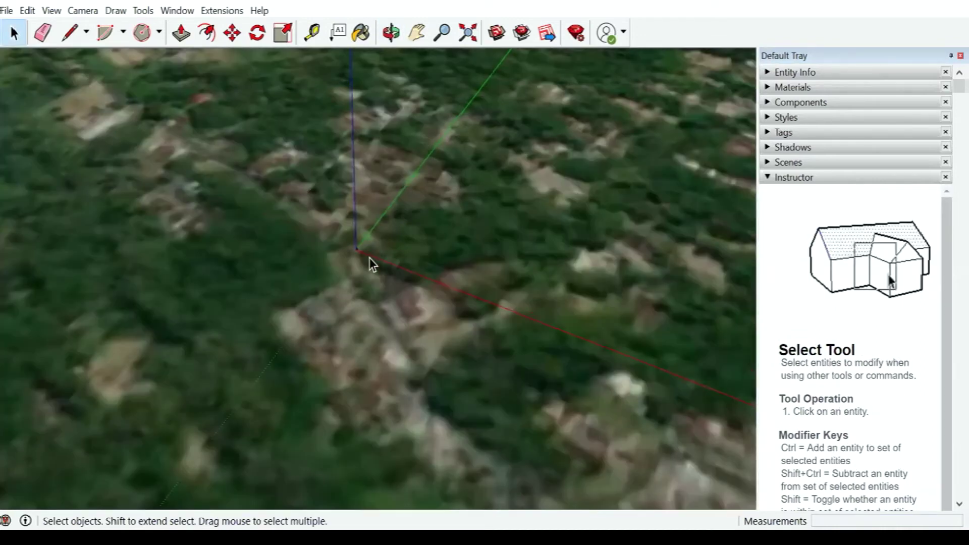
scroll(371, 266, "up", 1)
scroll(370, 267, "up", 1)
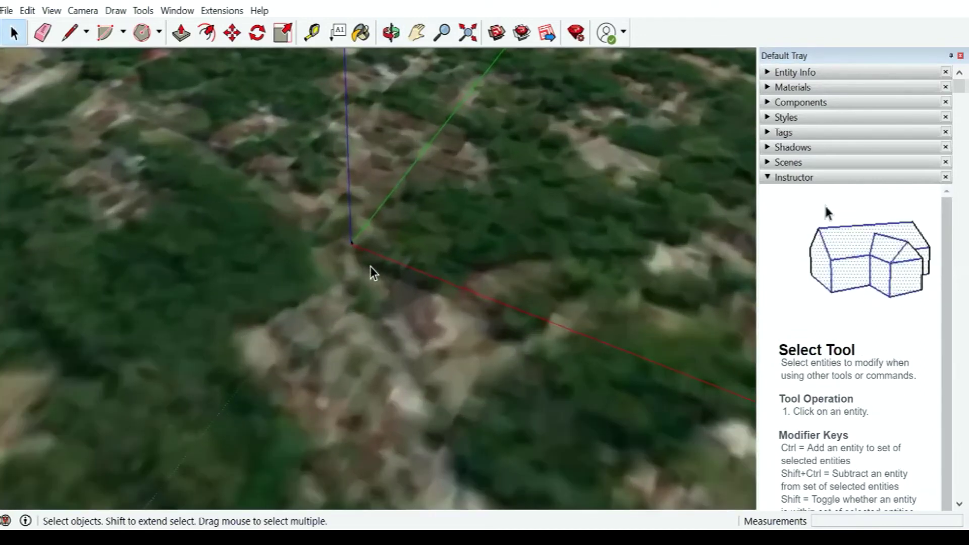
scroll(370, 267, "down", 1)
scroll(370, 267, "down", 1)
scroll(371, 267, "down", 1)
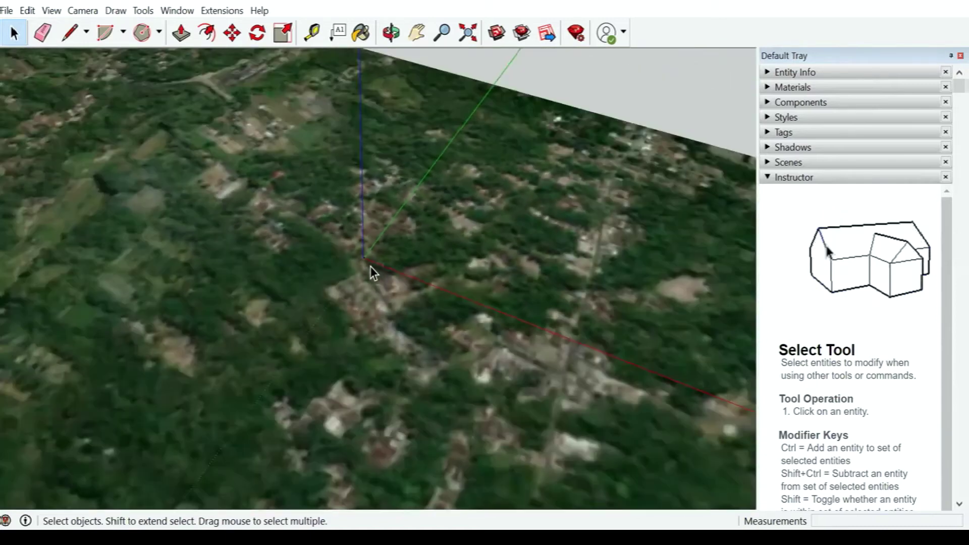
scroll(371, 265, "down", 3)
mouse_move(320, 318)
middle_mouse_down()
mouse_move(437, 325)
mouse_move(506, 222)
mouse_move(511, 159)
mouse_move(368, 276)
mouse_move(272, 286)
middle_mouse_up()
mouse_move(272, 232)
left_mouse_down()
mouse_move(281, 218)
mouse_move(424, 169)
mouse_move(445, 89)
mouse_move(444, 180)
mouse_move(400, 262)
mouse_move(219, 292)
mouse_move(355, 292)
left_mouse_up()
Return to the Select tool and bring up the geo-location options again
key("space")
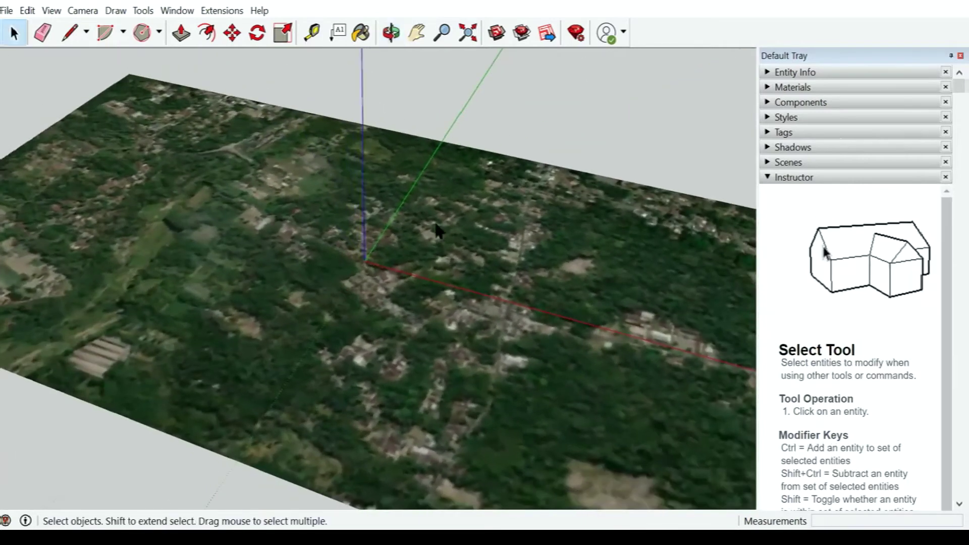
scroll(382, 295, "up", 1)
scroll(390, 234, "up", 3)
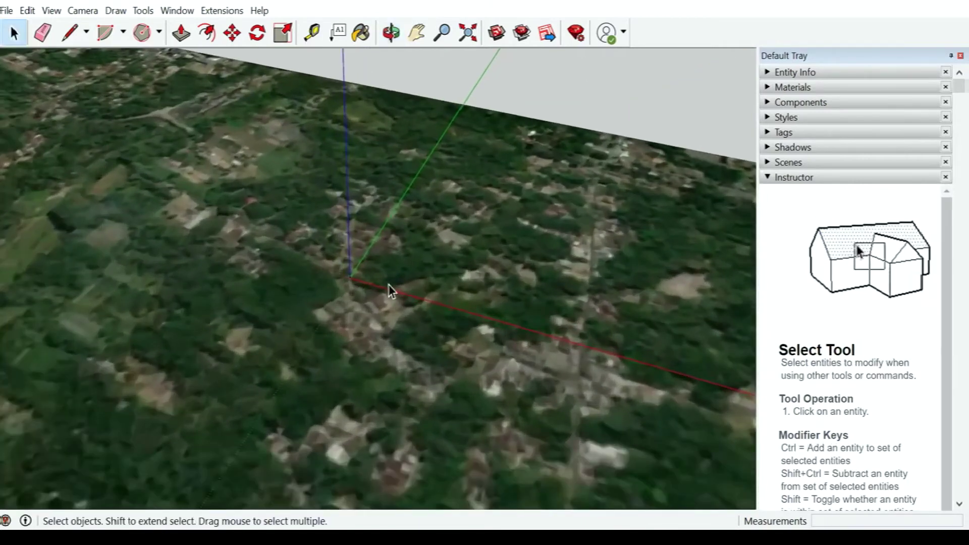
scroll(469, 317, "down", 2)
scroll(469, 317, "down", 1)
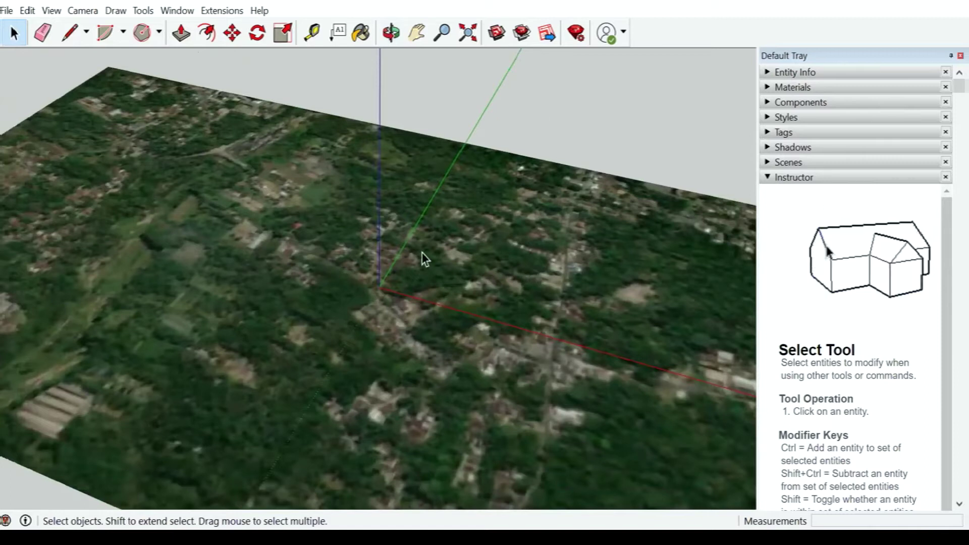
left_click(6, 10)
mouse_move(44, 189)
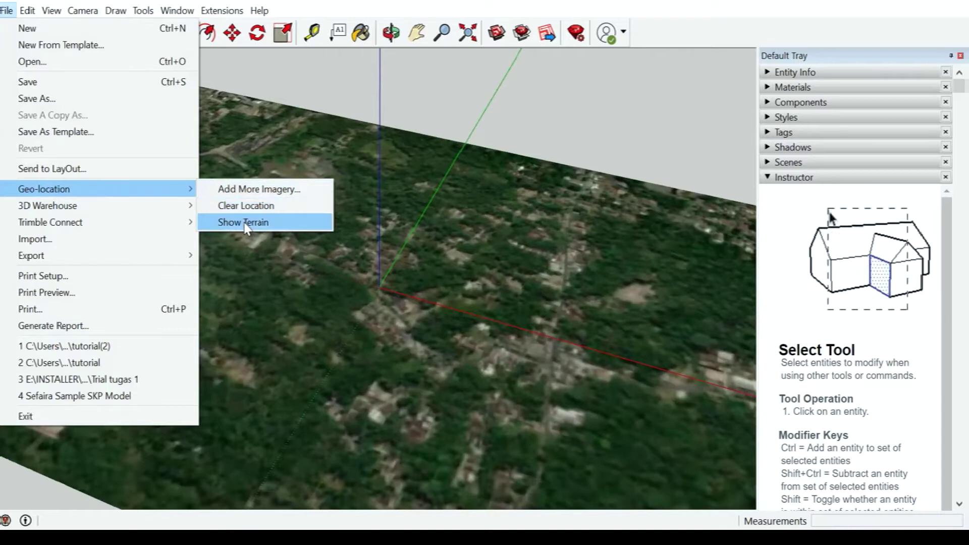
Turn on Show Terrain and orbit to see the imagery draped over 3D hills
left_click(279, 223)
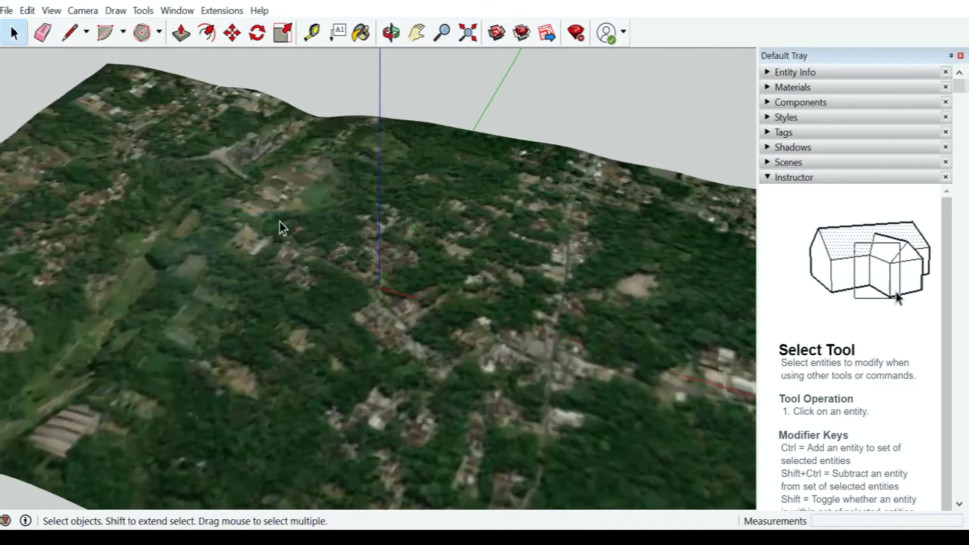
mouse_move(392, 323)
middle_mouse_down()
mouse_move(475, 185)
mouse_move(557, 176)
mouse_move(325, 190)
mouse_move(205, 210)
mouse_move(374, 242)
mouse_move(497, 170)
mouse_move(497, 117)
mouse_move(463, 262)
mouse_move(391, 274)
mouse_move(302, 252)
middle_mouse_up()
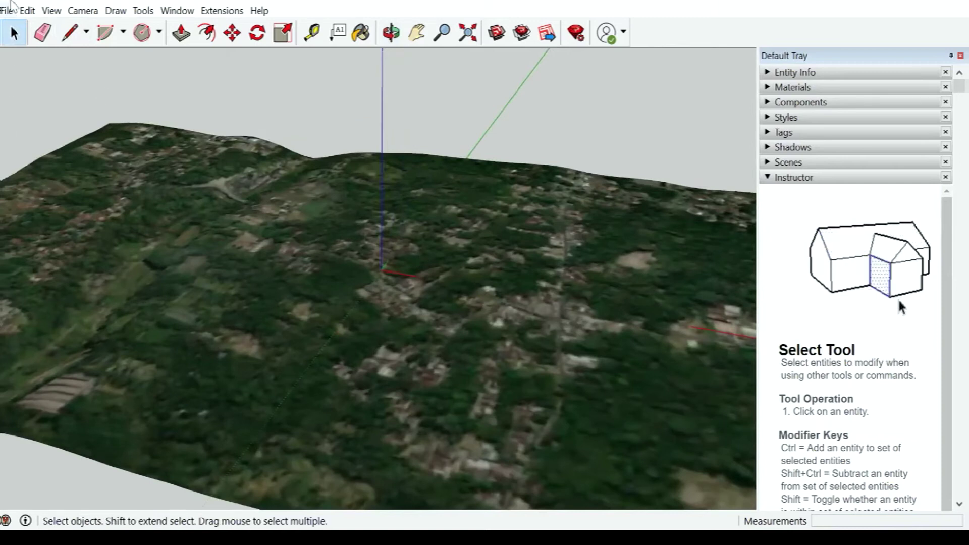
left_click(7, 10)
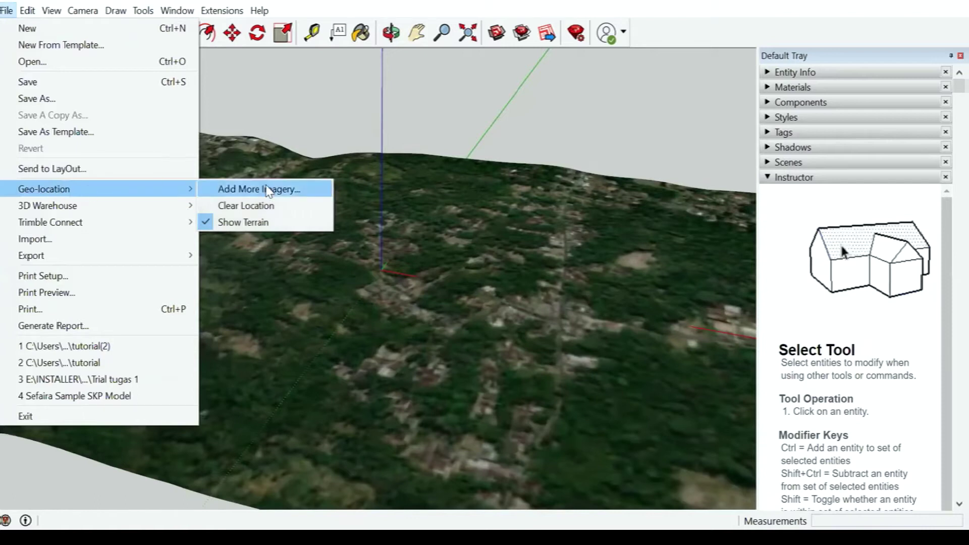
Clear the current site location and imagery, then start adding a new location
left_click(268, 209)
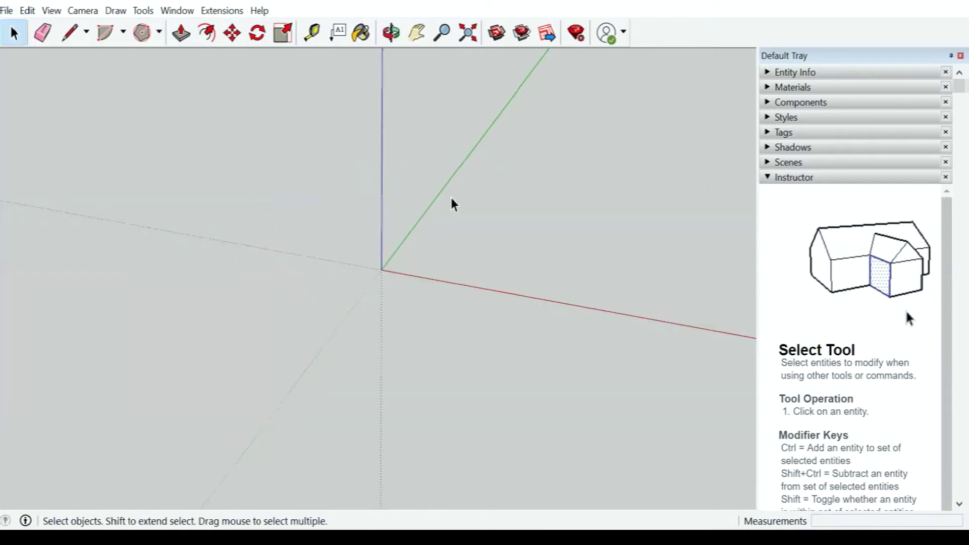
left_click(7, 11)
mouse_move(44, 189)
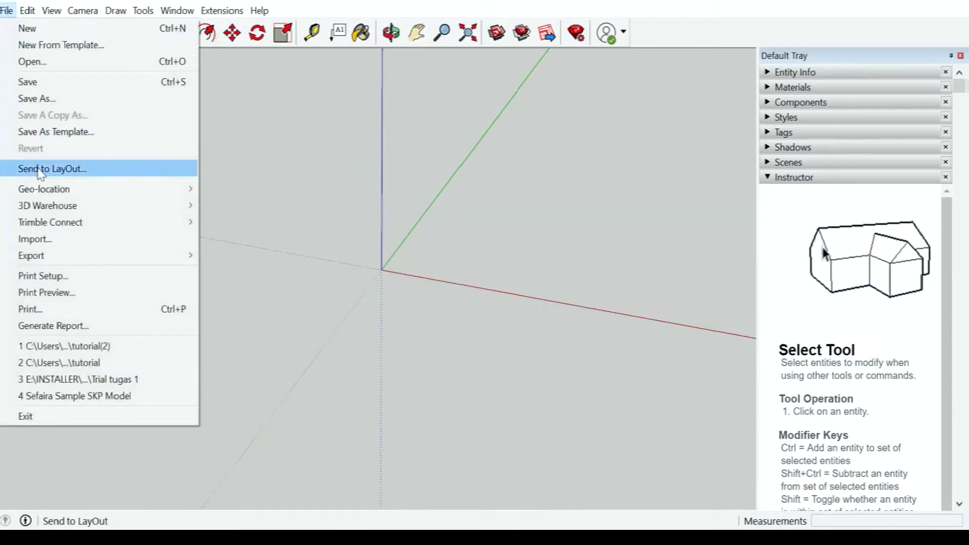
left_click(247, 188)
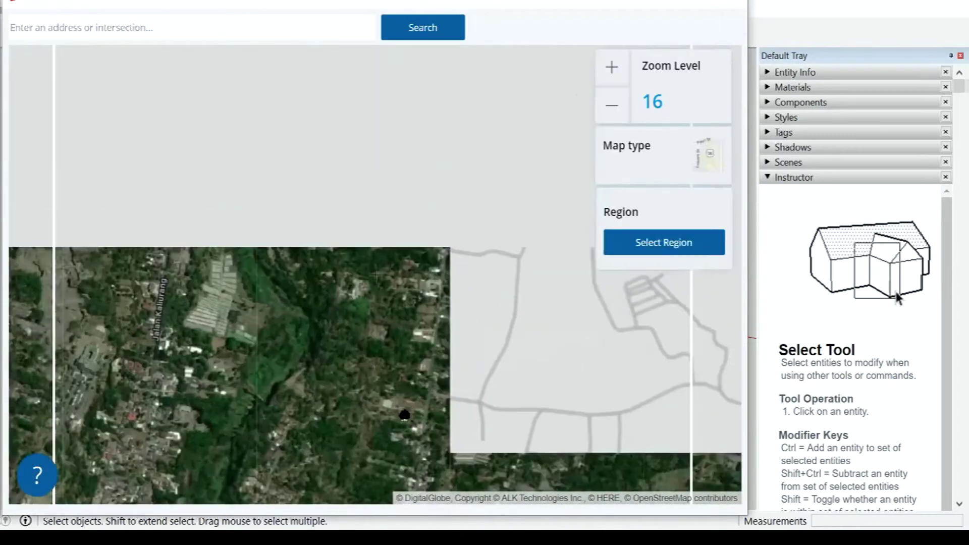
Frame Hargobinangun Kel. and its forested hill at zoom 17 and mark an import region
scroll(408, 304, "down", 1)
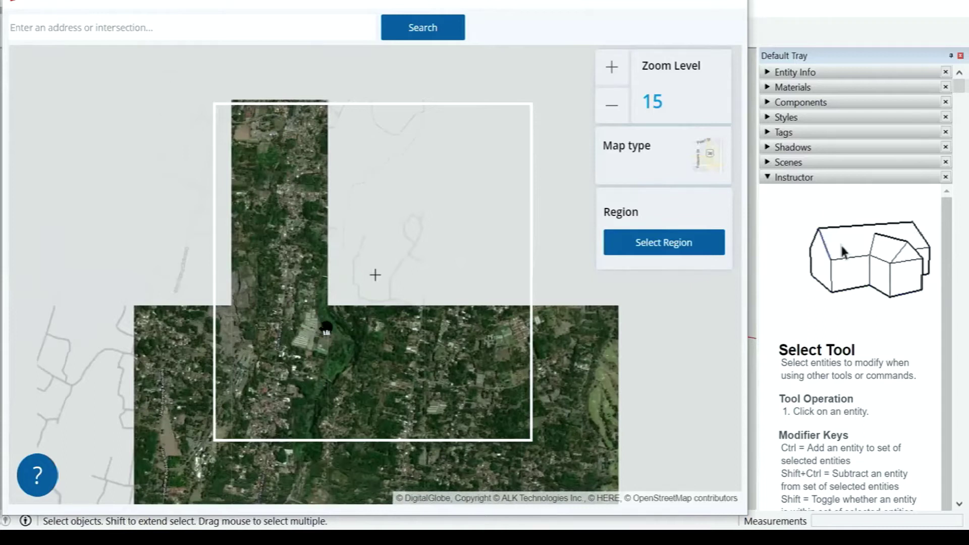
scroll(323, 333, "down", 1)
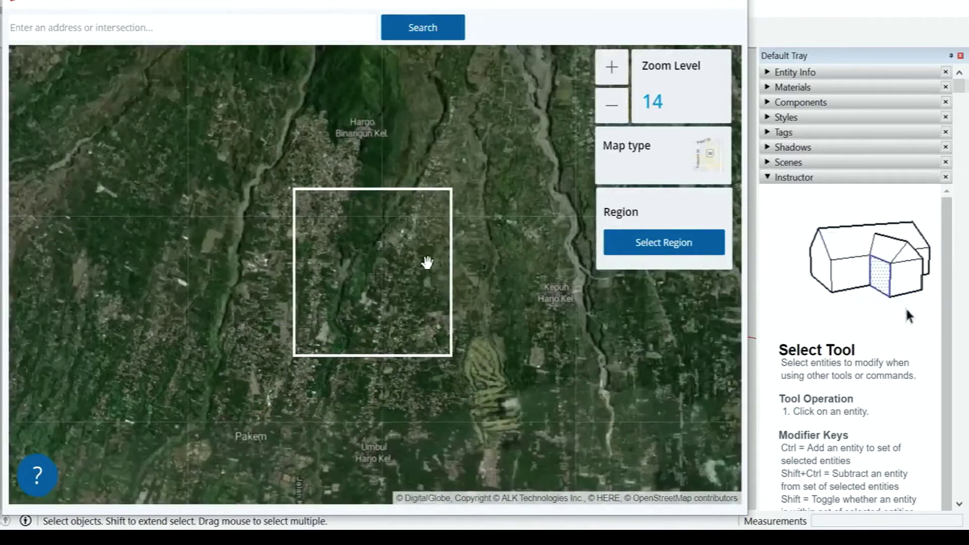
left_click_drag(418, 248, 404, 375)
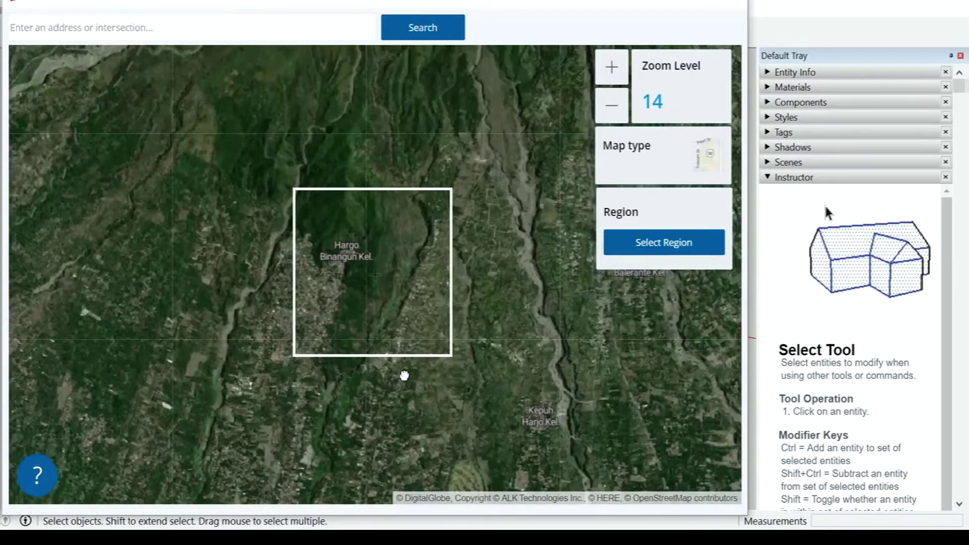
scroll(413, 295, "up", 2)
scroll(413, 292, "up", 1)
left_click_drag(313, 223, 546, 351)
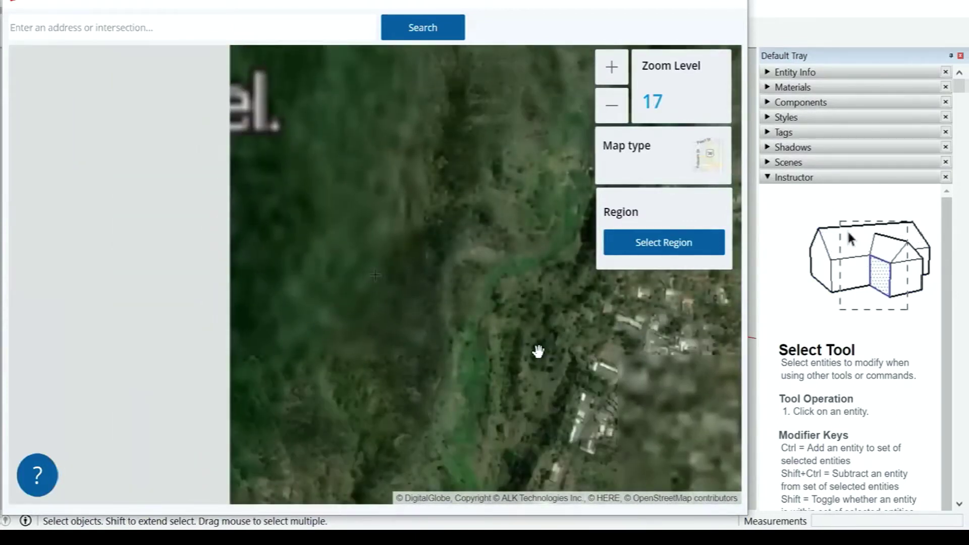
left_click_drag(353, 234, 545, 359)
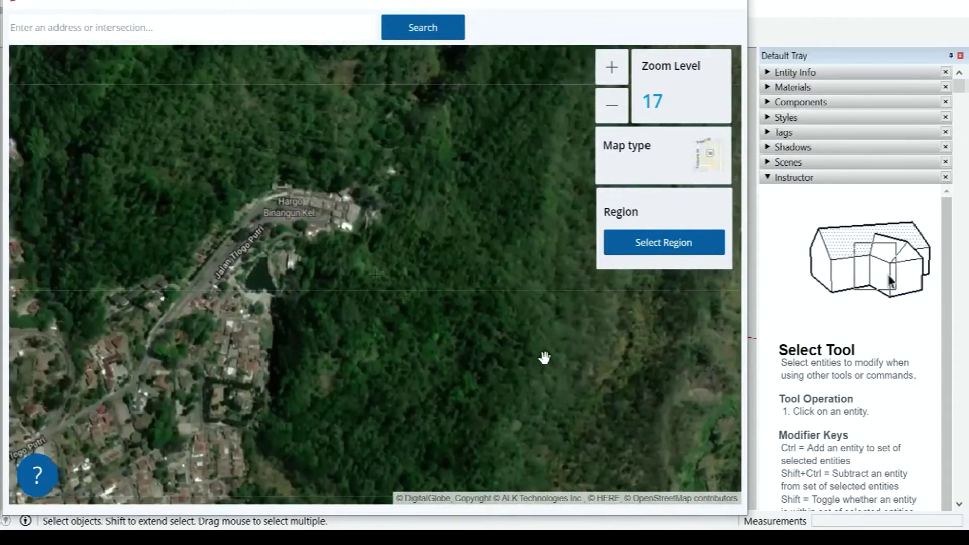
mouse_move(382, 324)
left_mouse_down()
mouse_move(370, 381)
mouse_move(378, 350)
left_mouse_up()
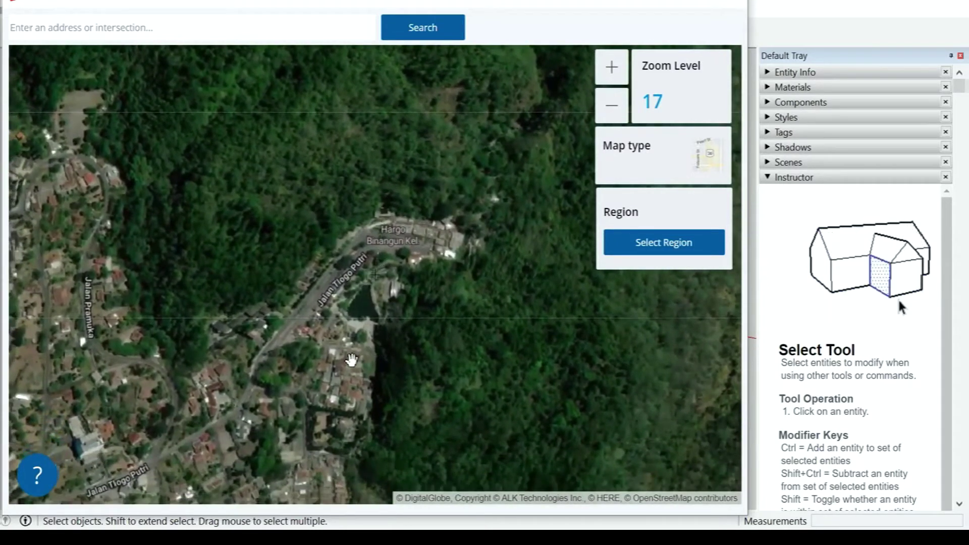
left_click_drag(437, 174, 436, 208)
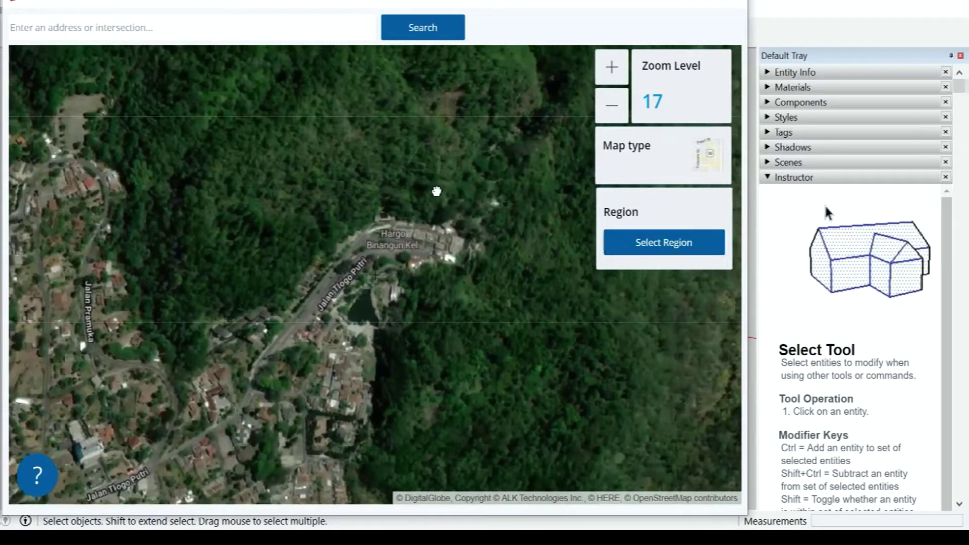
left_click(655, 250)
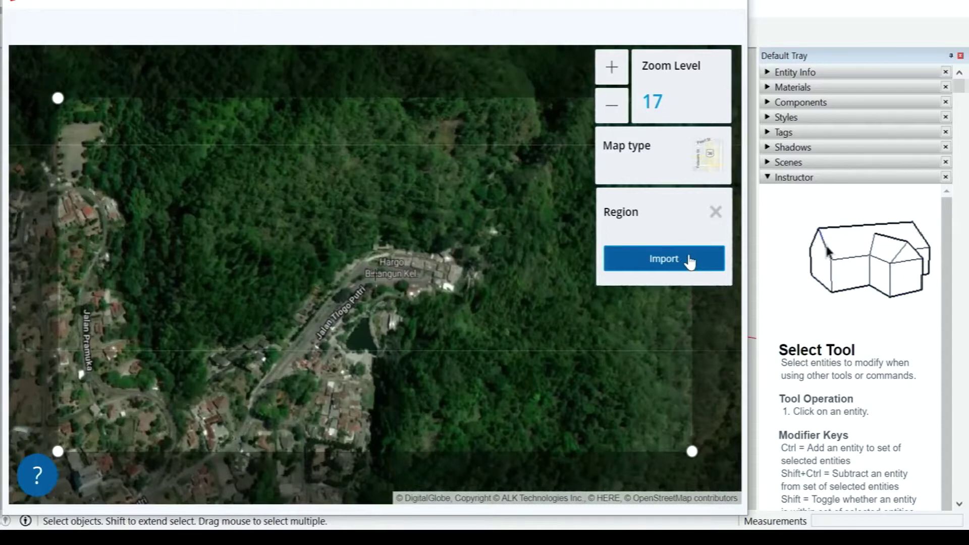
Import the marked Hargobinangun region as flat imagery and reach the geo-location options
left_click(688, 257)
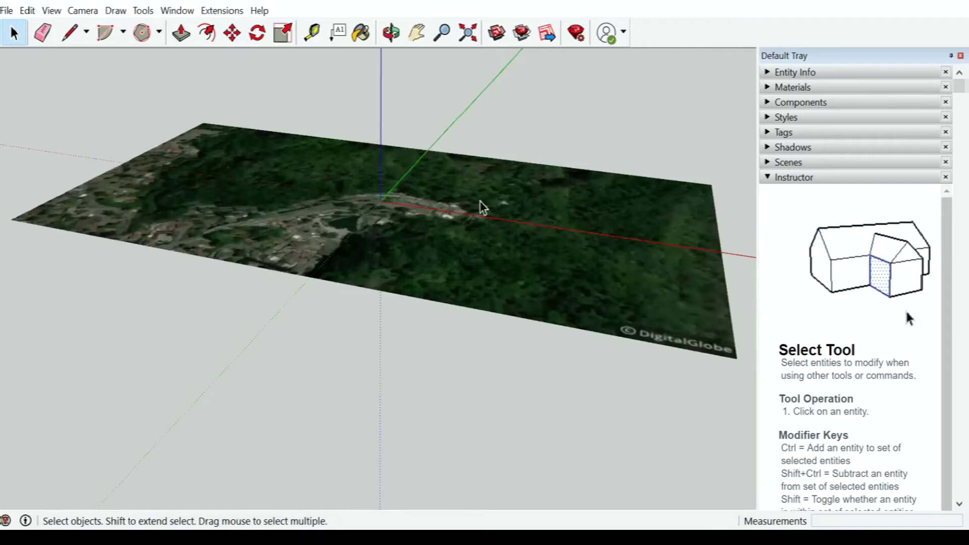
mouse_move(593, 261)
middle_mouse_down()
mouse_move(634, 268)
mouse_move(205, 279)
mouse_move(423, 322)
mouse_move(748, 477)
mouse_move(467, 473)
mouse_move(443, 417)
middle_mouse_up()
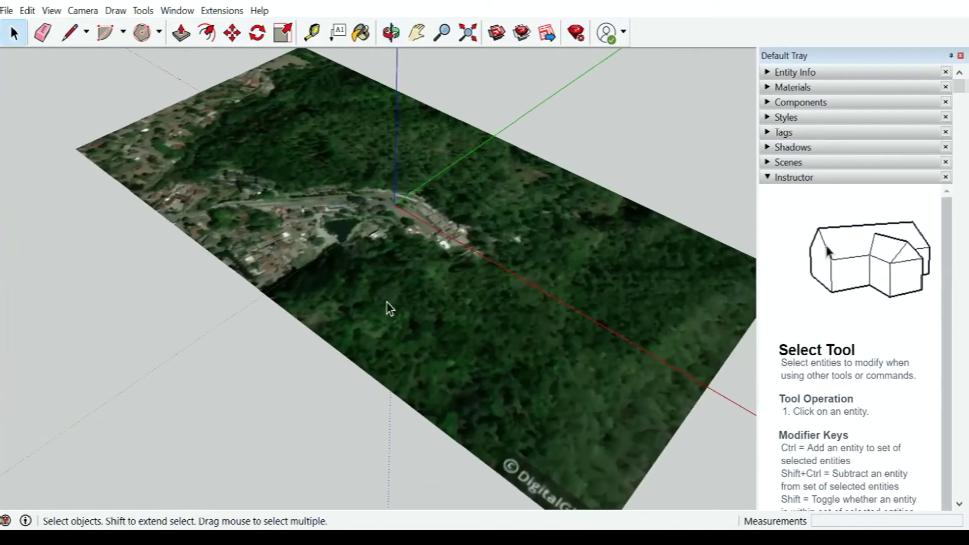
left_click(9, 12)
mouse_move(44, 189)
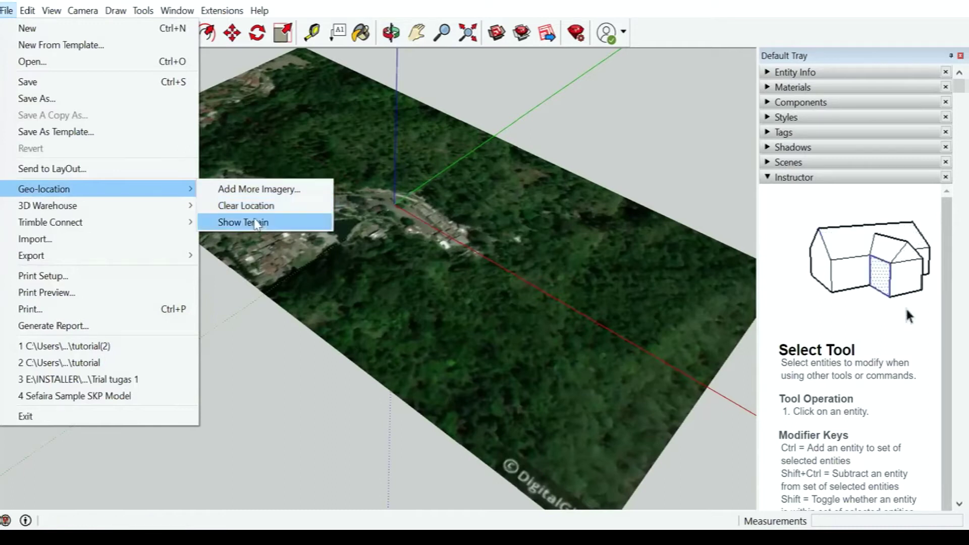
Show terrain under the Hargobinangun imagery and orbit around the hilly valley
left_click(252, 222)
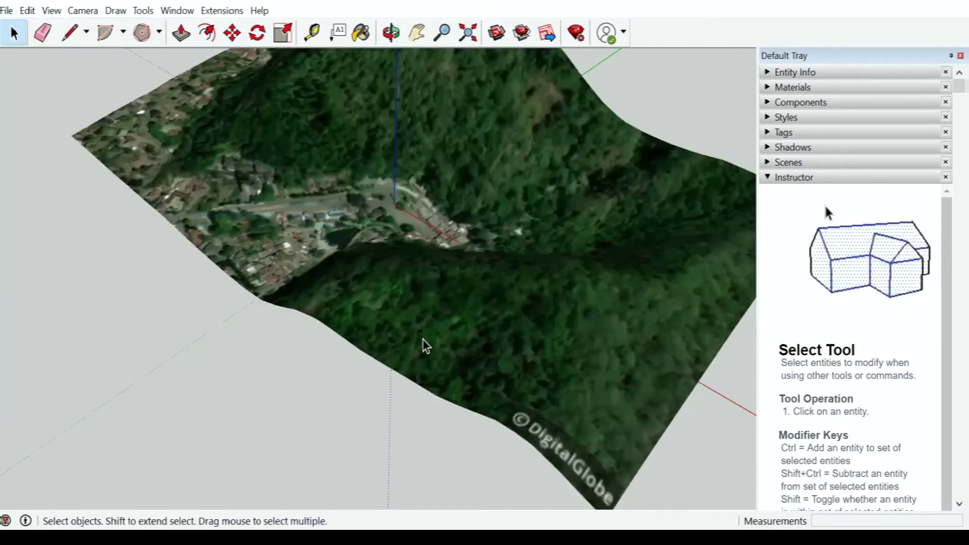
middle_click_drag(422, 346, 603, 156)
mouse_move(208, 204)
middle_mouse_down()
mouse_move(541, 248)
mouse_move(541, 314)
mouse_move(520, 409)
mouse_move(537, 244)
mouse_move(536, 286)
mouse_move(443, 335)
mouse_move(444, 368)
middle_mouse_up()
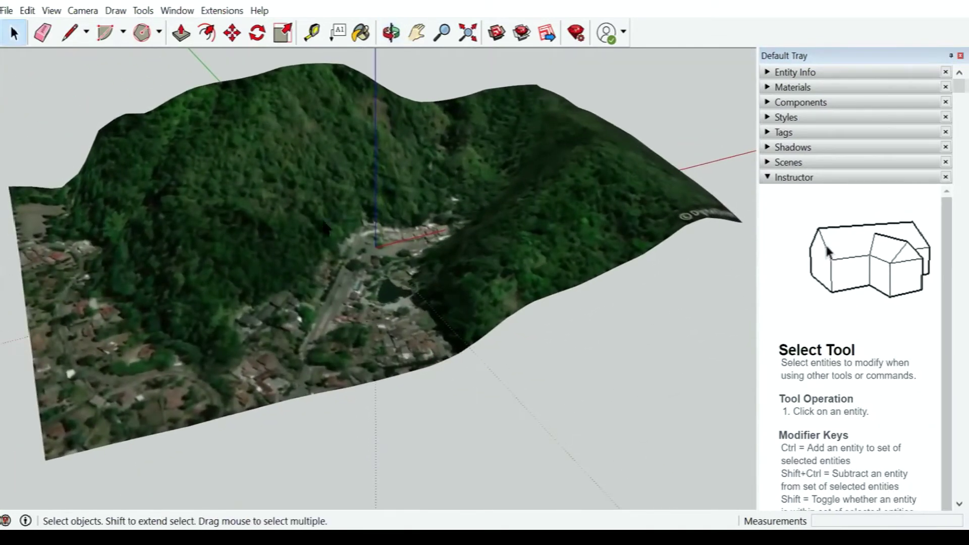
scroll(353, 262, "up", 3)
scroll(353, 262, "up", 3)
mouse_move(354, 275)
middle_mouse_down()
mouse_move(423, 257)
mouse_move(511, 190)
mouse_move(513, 167)
mouse_move(410, 203)
mouse_move(459, 277)
mouse_move(426, 264)
middle_mouse_up()
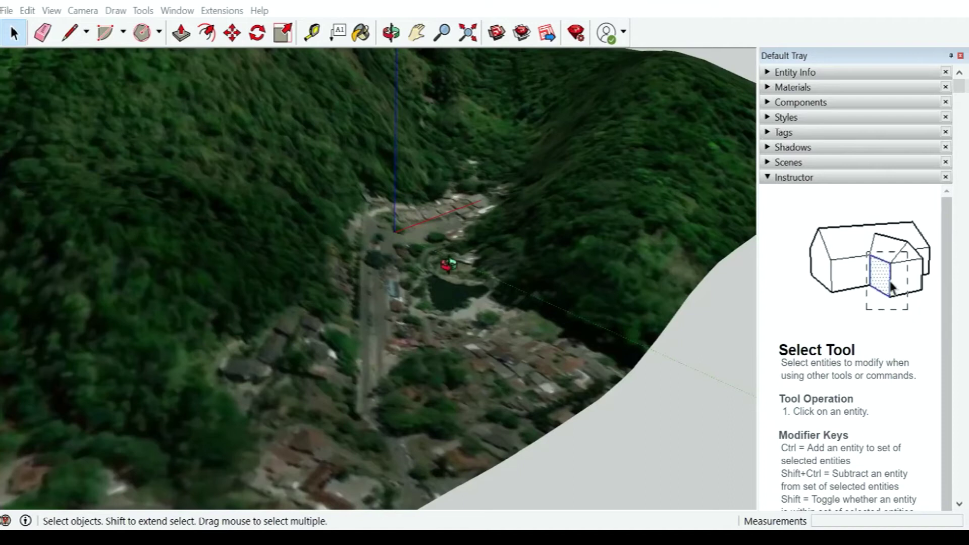
middle_click_drag(448, 264, 453, 185)
mouse_move(454, 186)
left_mouse_down()
mouse_move(497, 156)
mouse_move(525, 158)
mouse_move(483, 202)
mouse_move(199, 287)
mouse_move(318, 374)
mouse_move(594, 340)
mouse_move(604, 198)
mouse_move(347, 243)
mouse_move(515, 227)
mouse_move(447, 244)
left_mouse_up()
Return to Select and orbit out to an overview of the whole terrain
key("space")
mouse_move(454, 192)
middle_mouse_down()
mouse_move(443, 309)
mouse_move(464, 308)
middle_mouse_up()
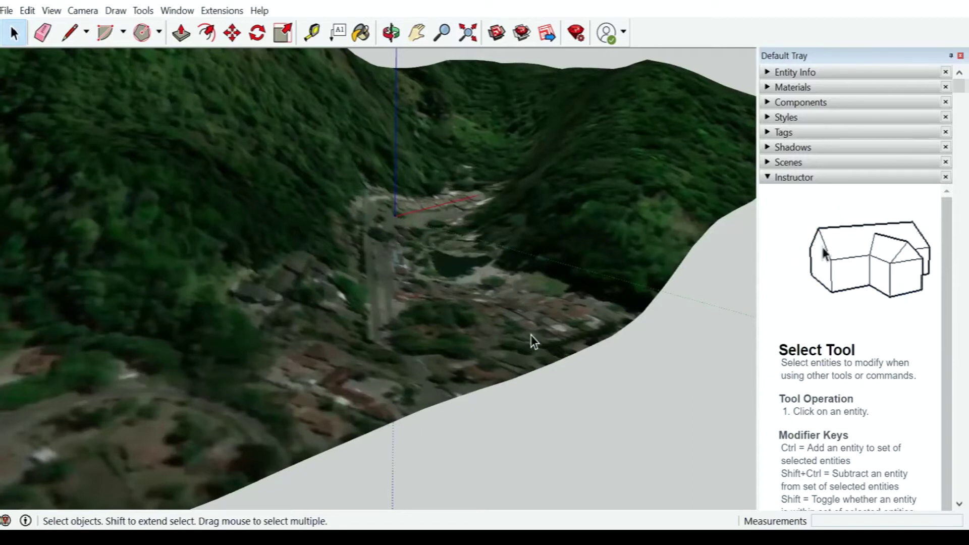
scroll(497, 295, "down", 1)
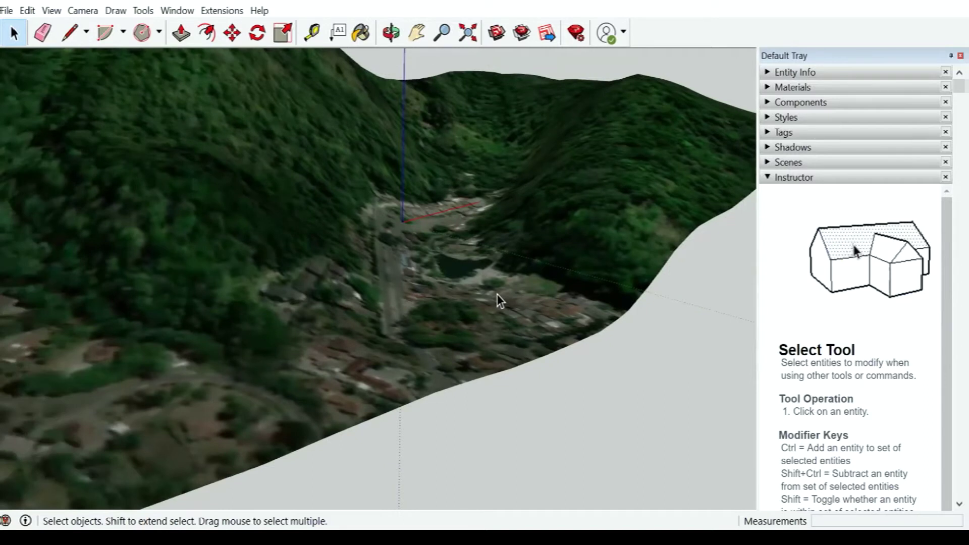
scroll(497, 295, "down", 1)
scroll(497, 295, "down", 1)
mouse_move(504, 267)
middle_mouse_down()
mouse_move(486, 302)
mouse_move(402, 347)
mouse_move(616, 97)
mouse_move(519, 244)
mouse_move(439, 318)
mouse_move(449, 323)
middle_mouse_up()
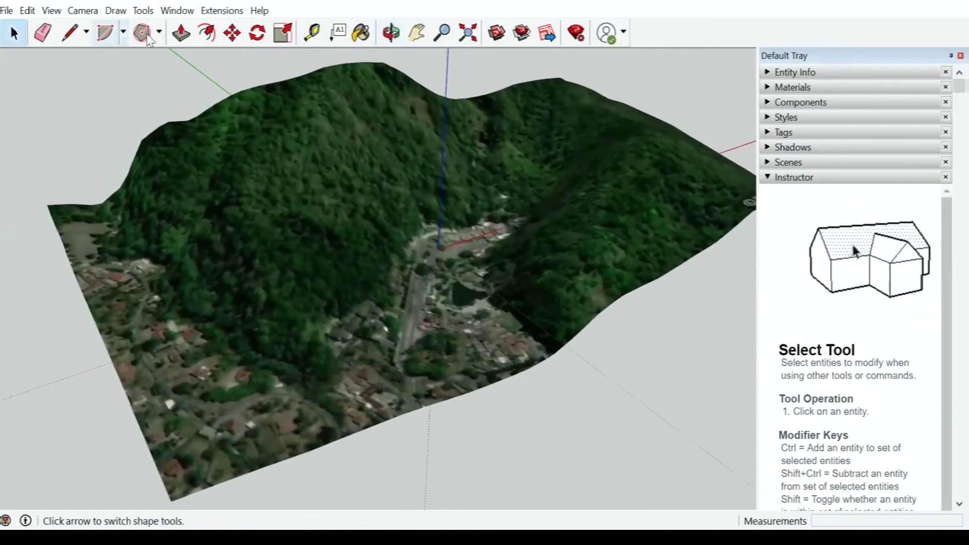
Pick the Rectangle tool, draw a first rectangle, and undo the misplaced attempt
left_click(163, 35)
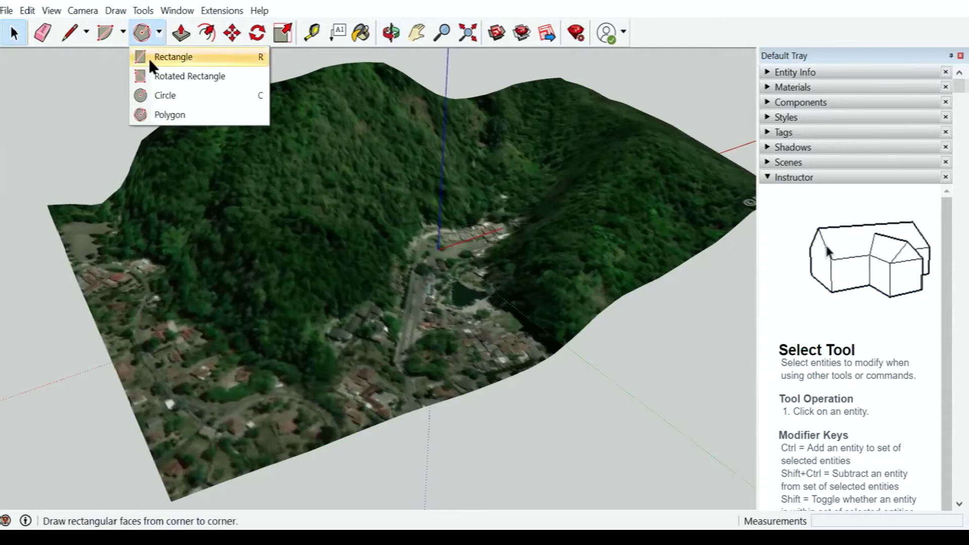
left_click(149, 59)
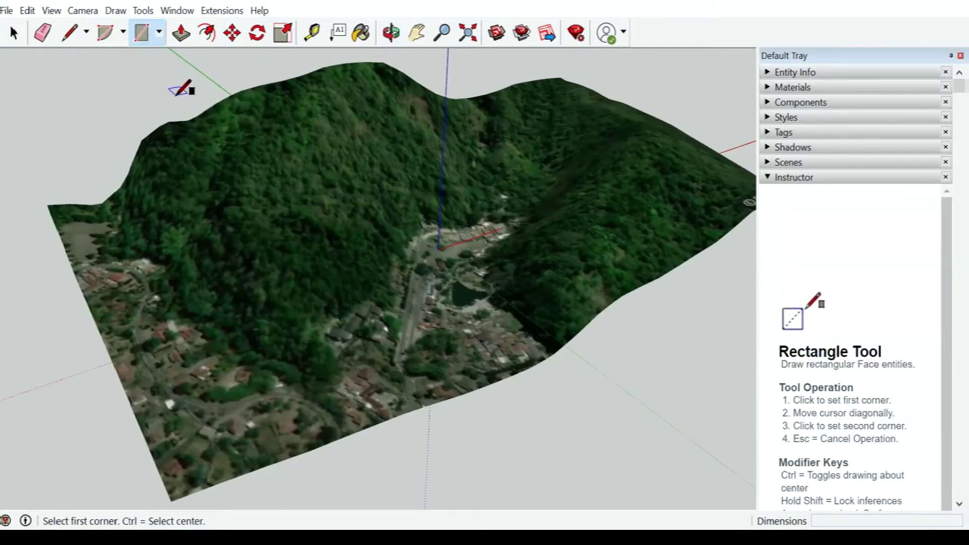
scroll(377, 174, "down", 5)
middle_click_drag(460, 222, 402, 324)
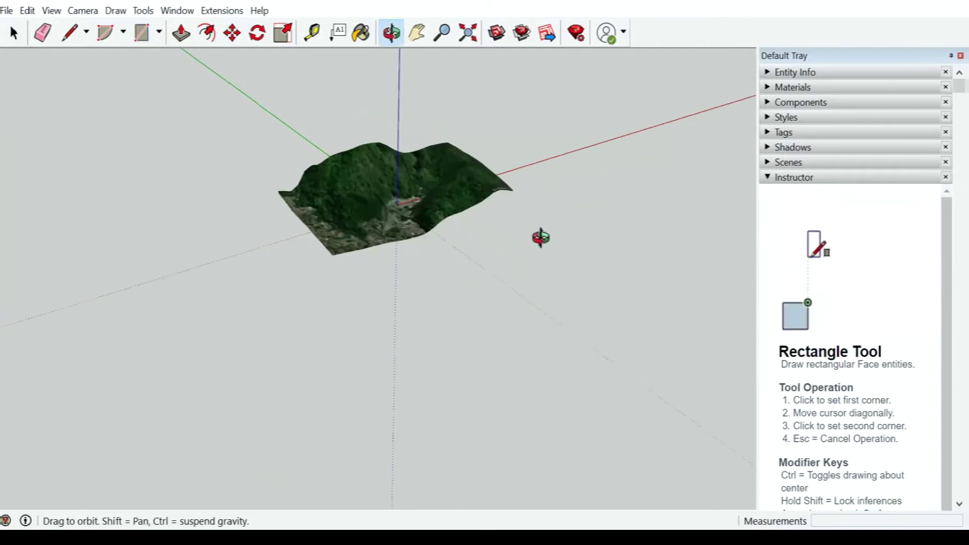
left_click(296, 163)
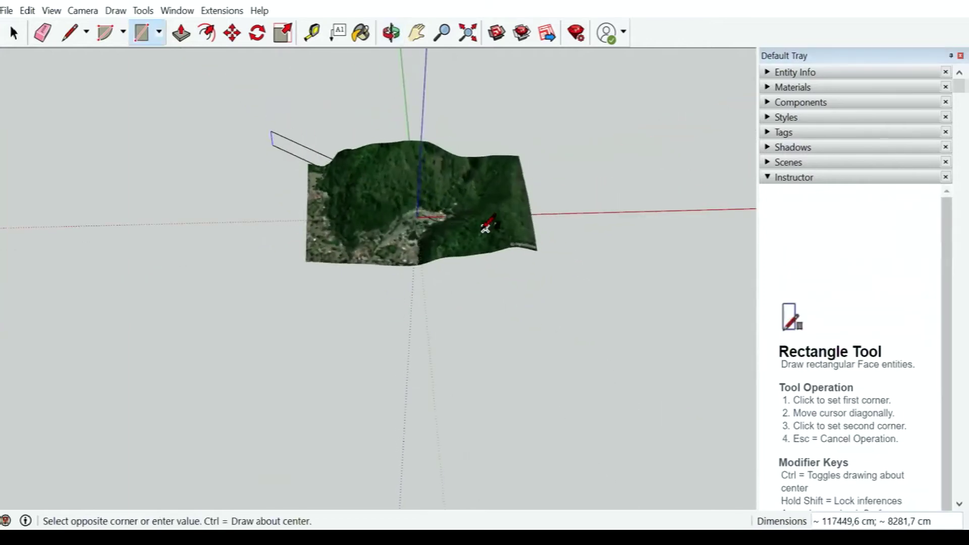
left_click(313, 288)
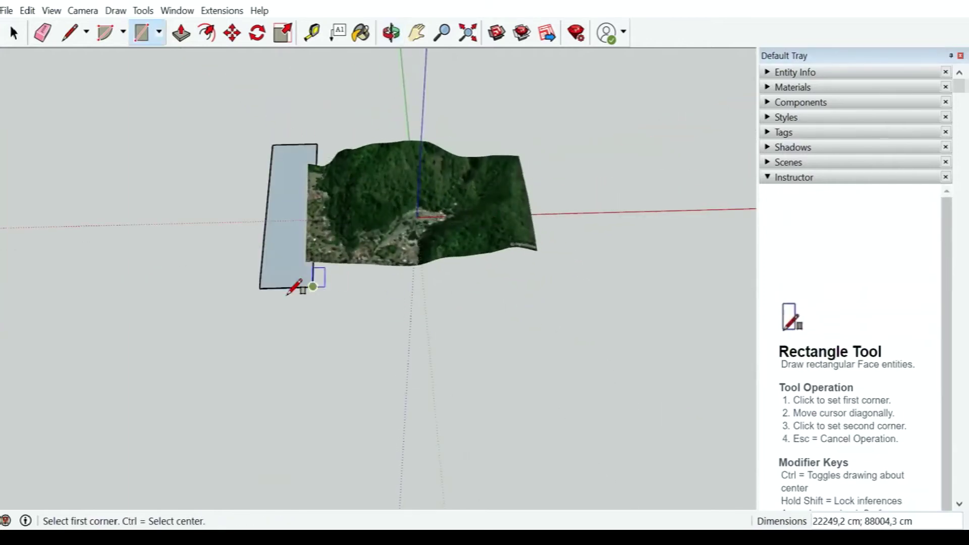
key("ctrl+z")
Draw a large flat rectangle extending past the terrain on every side and inspect it
left_click(273, 160)
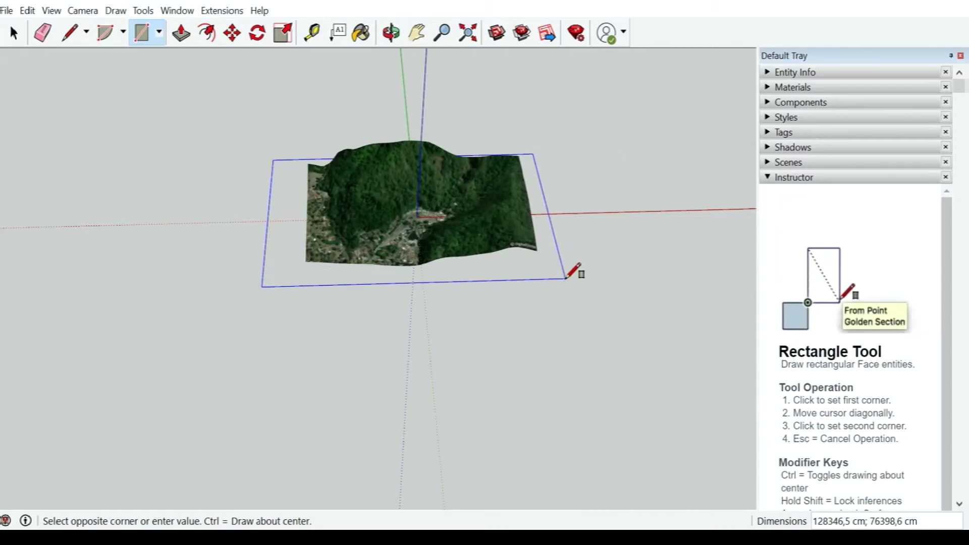
left_click(566, 278)
mouse_move(415, 339)
middle_mouse_down()
mouse_move(468, 348)
mouse_move(603, 175)
mouse_move(614, 116)
mouse_move(540, 224)
middle_mouse_up()
mouse_move(338, 212)
middle_mouse_down()
mouse_move(411, 320)
mouse_move(628, 288)
mouse_move(562, 166)
mouse_move(271, 329)
mouse_move(519, 329)
mouse_move(454, 277)
mouse_move(649, 253)
mouse_move(674, 156)
mouse_move(744, 212)
middle_mouse_up()
middle_click_drag(357, 260, 548, 255)
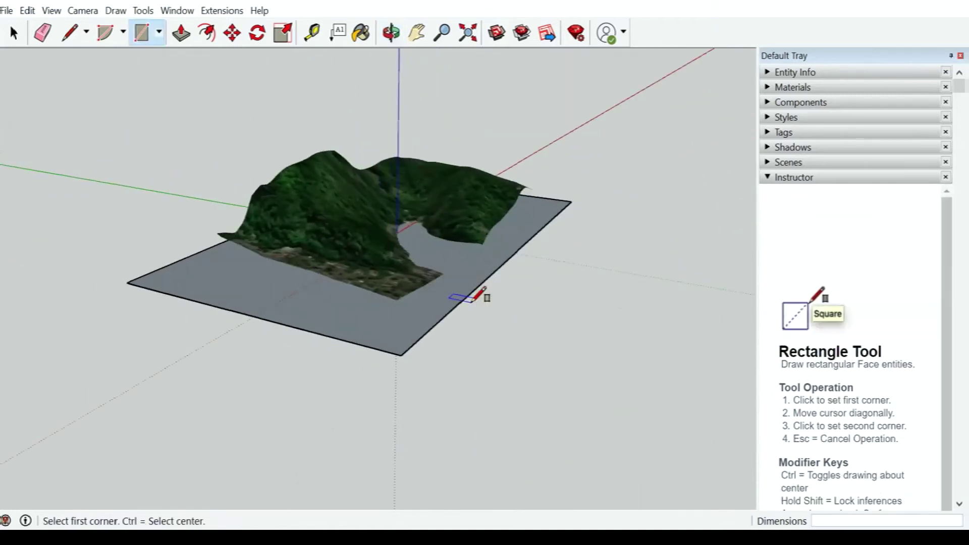
scroll(433, 311, "up", 2)
scroll(439, 390, "down", 2)
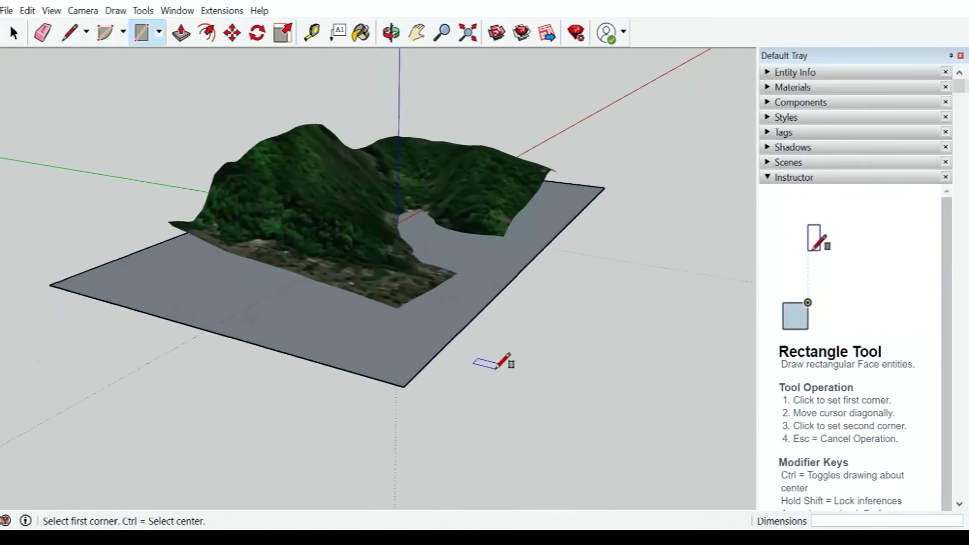
key("space")
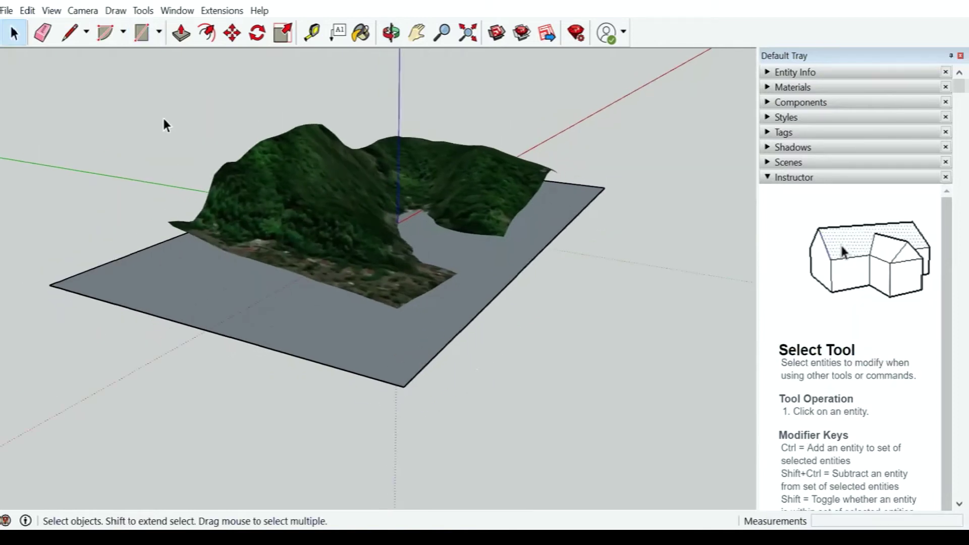
Select the whole flat rectangle beneath the terrain
left_click(399, 386)
left_click_drag(540, 431, 307, 379)
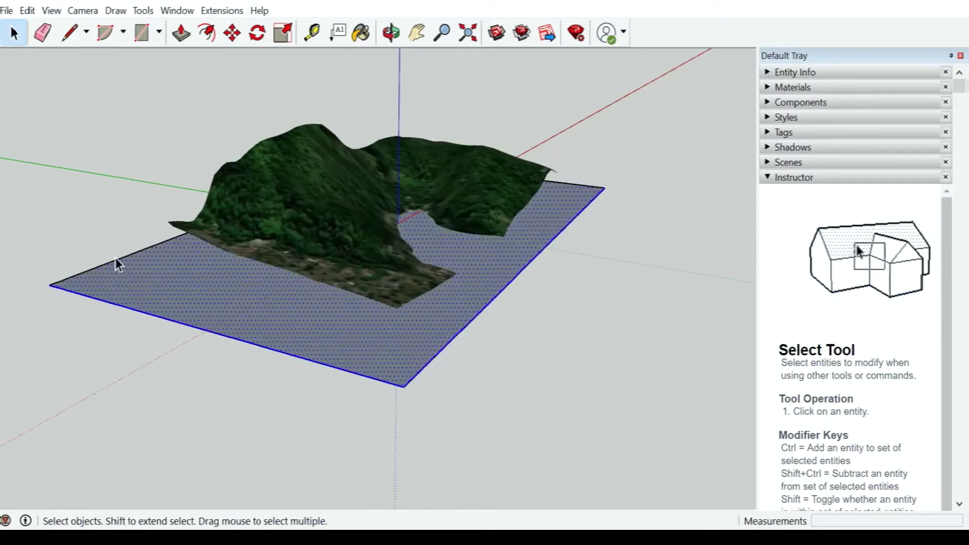
middle_click_drag(121, 273, 487, 313)
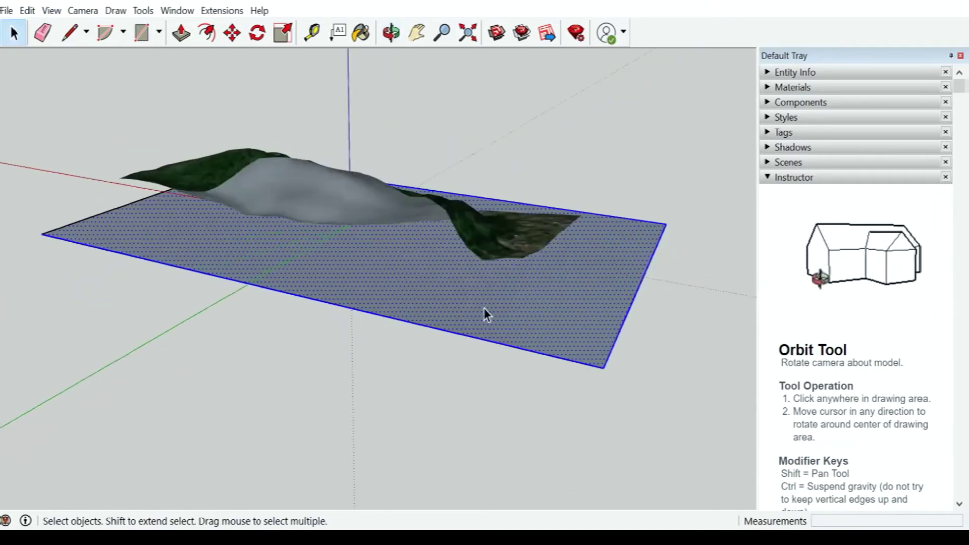
mouse_move(568, 329)
middle_mouse_down()
mouse_move(121, 334)
mouse_move(454, 348)
middle_mouse_up()
scroll(454, 348, "up", 2)
scroll(497, 209, "down", 3)
scroll(443, 346, "up", 2)
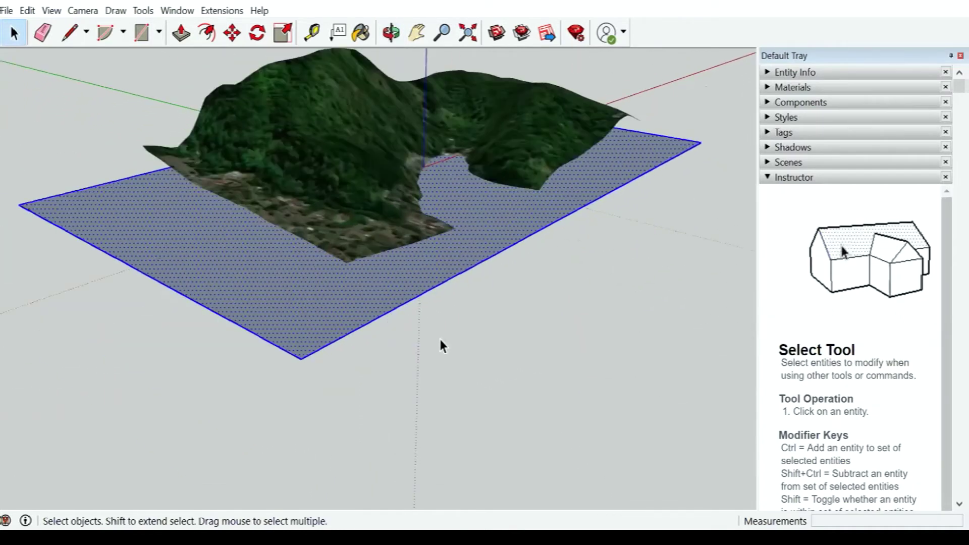
scroll(404, 349, "up", 2)
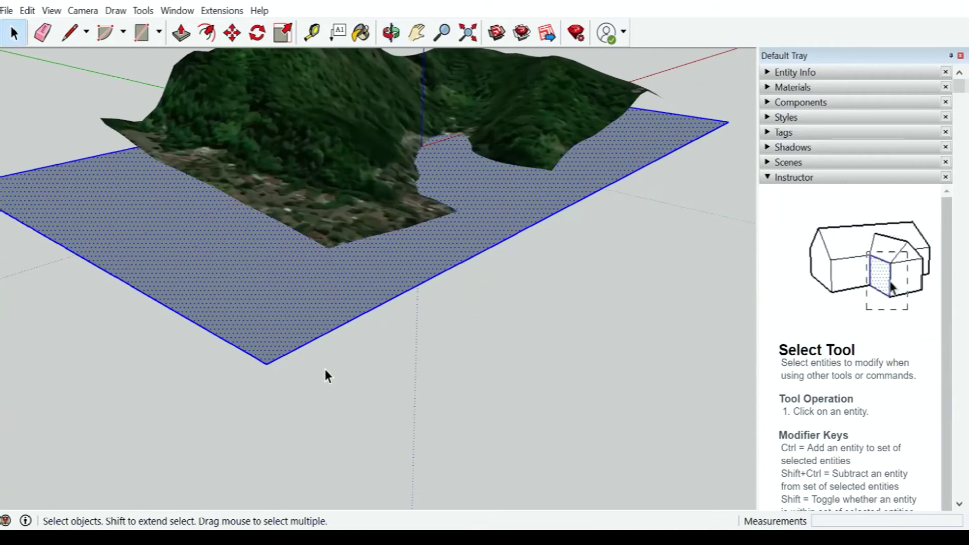
Move the plane vertically along the blue axis by its front corner
key("m")
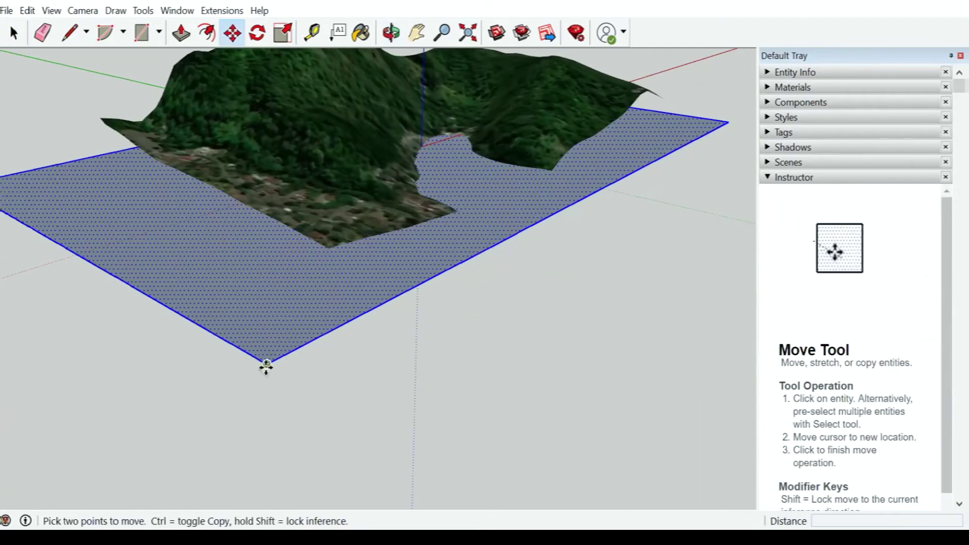
mouse_move(393, 390)
middle_mouse_down()
mouse_move(570, 340)
mouse_move(500, 343)
mouse_move(422, 370)
mouse_move(351, 330)
middle_mouse_up()
left_click(337, 318)
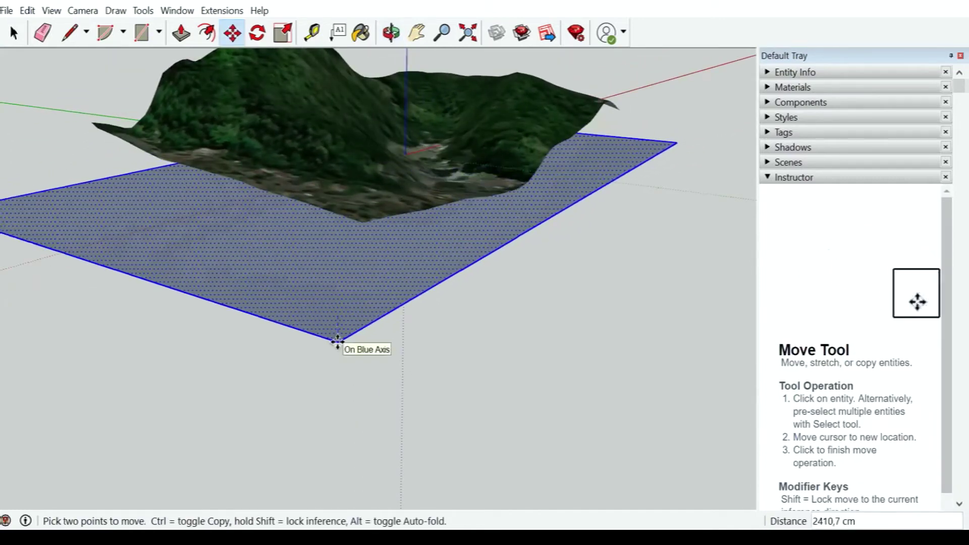
left_click(340, 343)
mouse_move(514, 288)
middle_mouse_down()
mouse_move(528, 291)
mouse_move(528, 225)
mouse_move(124, 320)
mouse_move(145, 333)
mouse_move(451, 296)
mouse_move(489, 303)
mouse_move(502, 229)
mouse_move(520, 263)
middle_mouse_up()
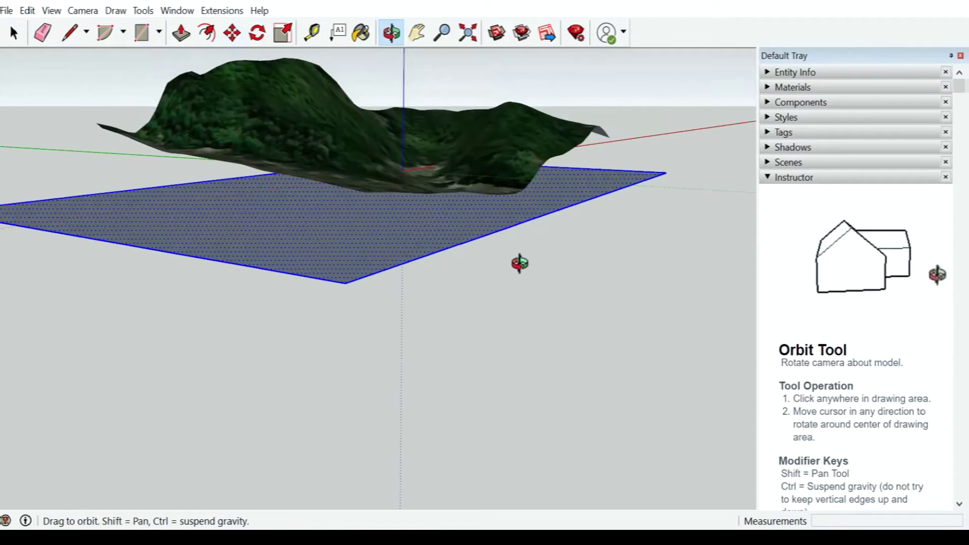
mouse_move(520, 263)
left_mouse_down()
mouse_move(430, 260)
mouse_move(346, 301)
mouse_move(331, 357)
mouse_move(547, 264)
mouse_move(393, 320)
left_mouse_up()
key("m")
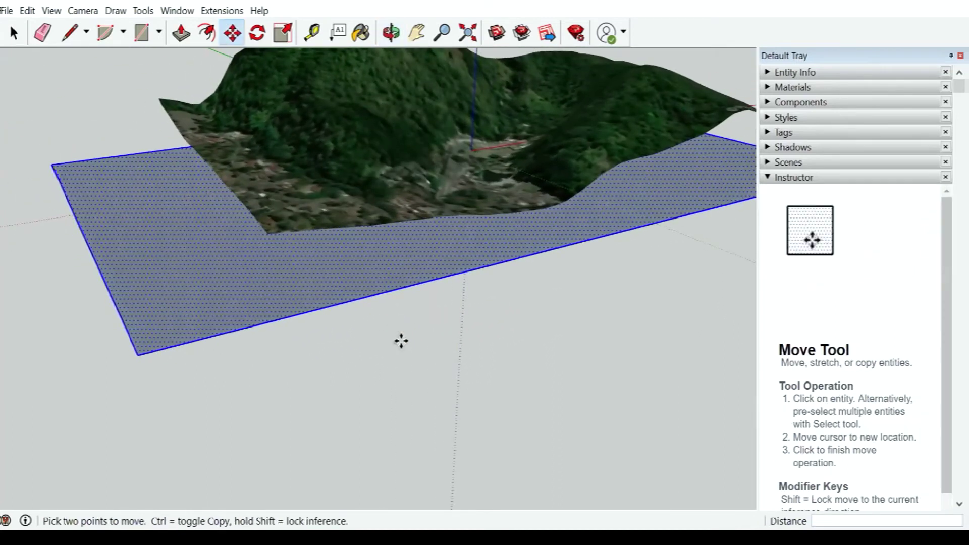
mouse_move(135, 352)
middle_mouse_down()
mouse_move(266, 337)
mouse_move(389, 307)
mouse_move(335, 348)
mouse_move(269, 318)
middle_mouse_up()
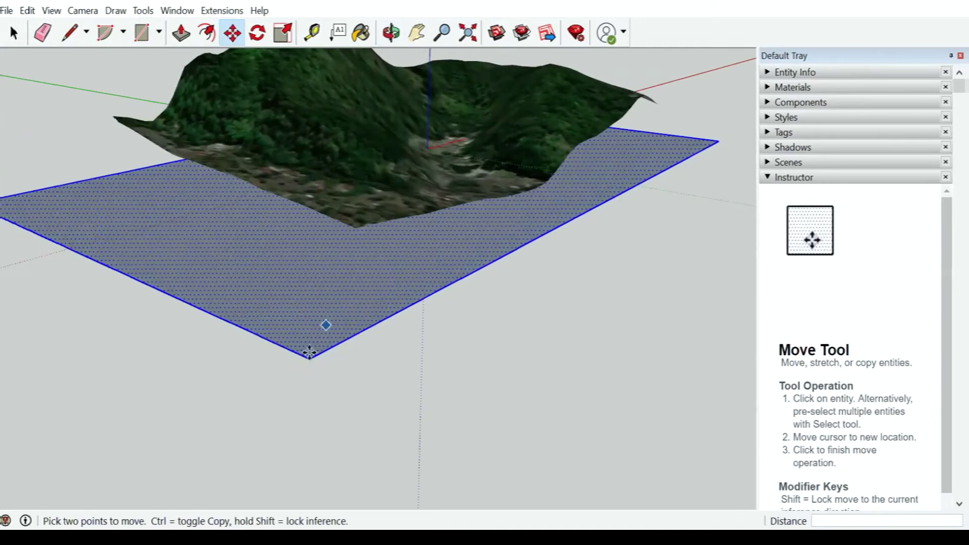
scroll(307, 348, "up", 1)
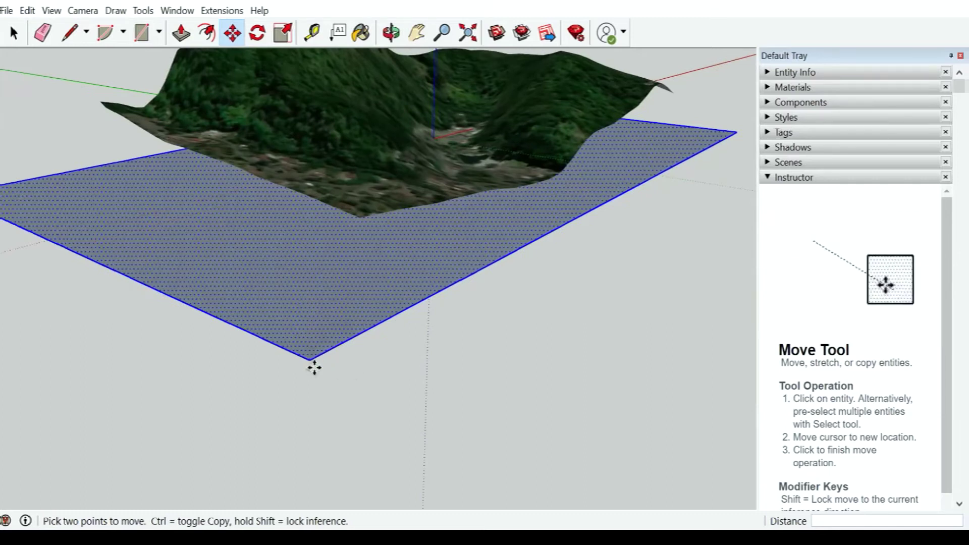
scroll(311, 364, "up", 1)
middle_click_drag(357, 373, 396, 346)
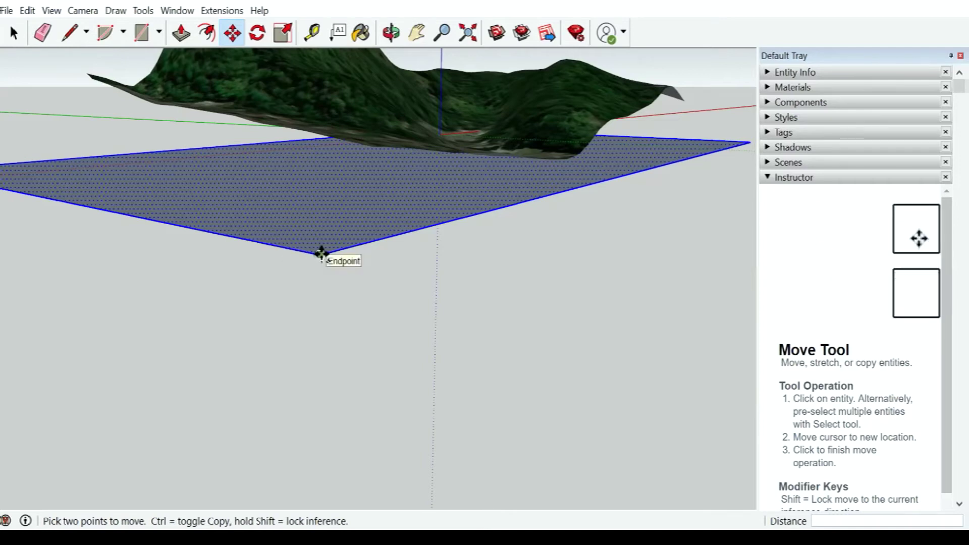
Pick up the plane's corner with Move, toggling Ctrl to carry a copy upward
left_click(320, 254)
key("ctrl")
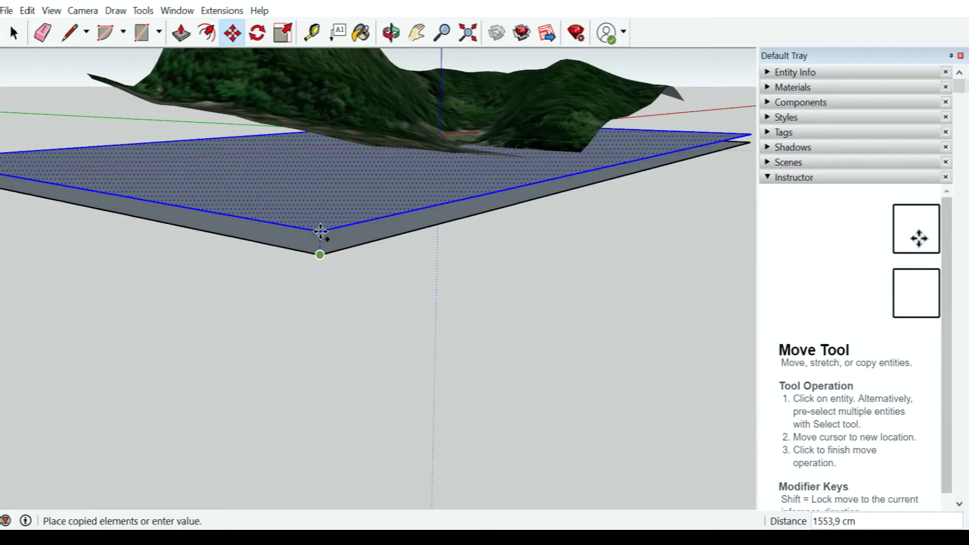
Place the first copy of the plane 1000 units above the original
type("1000")
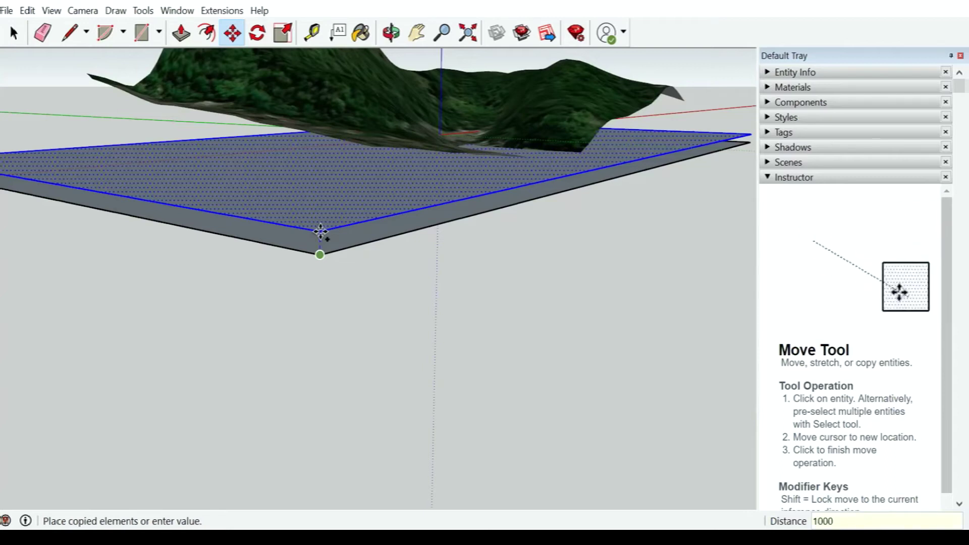
key("Return")
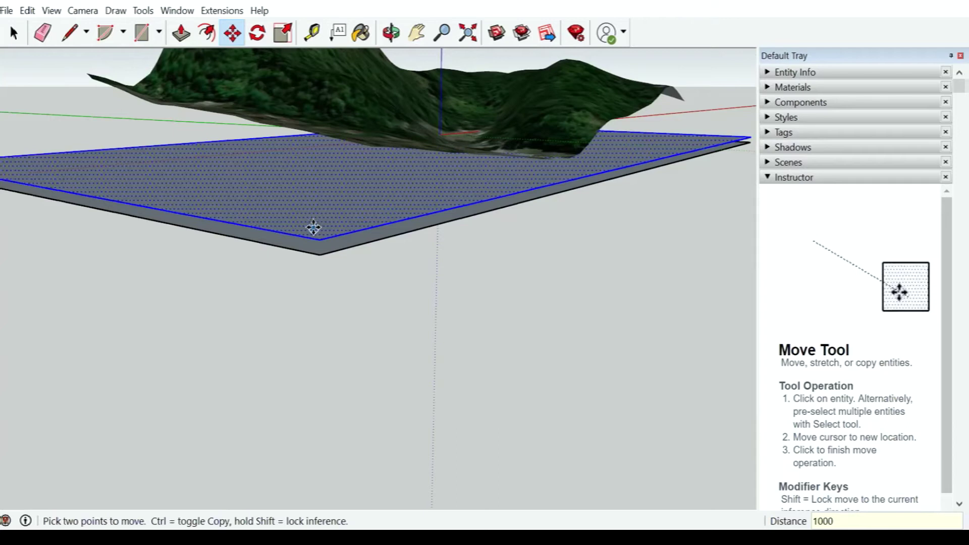
key("o")
mouse_move(353, 255)
left_mouse_down()
mouse_move(408, 238)
mouse_move(333, 286)
mouse_move(338, 279)
left_mouse_up()
Array the copy into 50 evenly spaced planes and zoom out to a low frontal view
key("m")
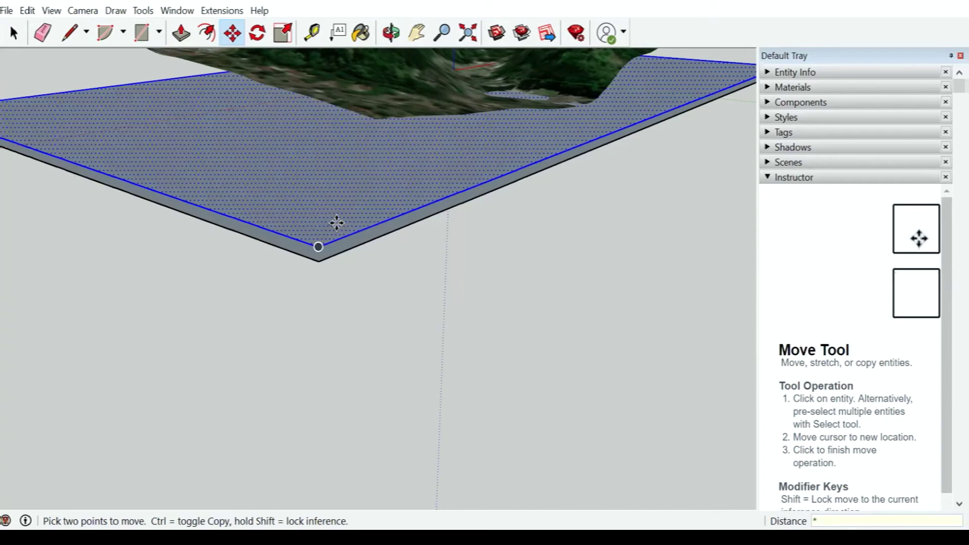
type("50")
key("Return")
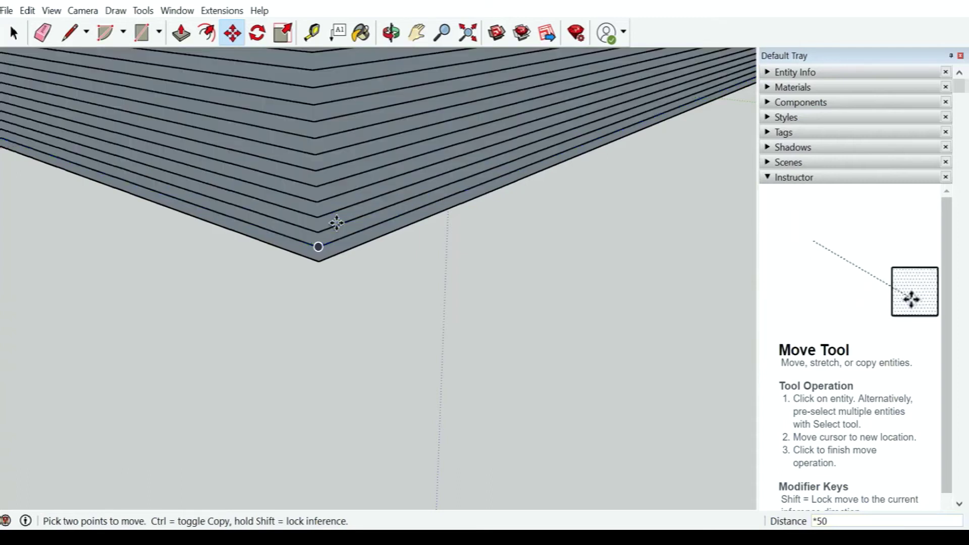
scroll(402, 234, "down", 3)
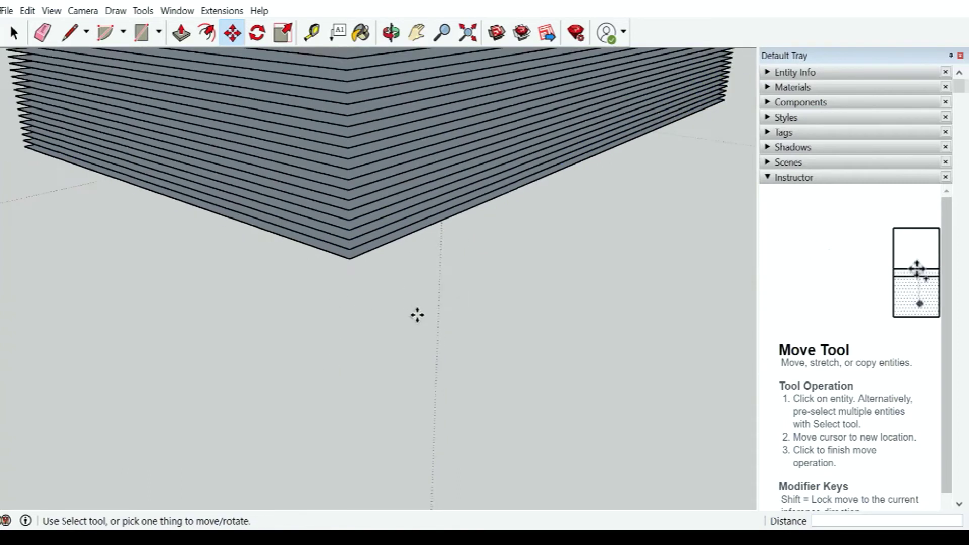
scroll(417, 315, "down", 4)
scroll(419, 311, "down", 3)
mouse_move(421, 310)
middle_mouse_down()
mouse_move(464, 222)
mouse_move(340, 123)
mouse_move(320, 156)
mouse_move(500, 144)
mouse_move(560, 173)
mouse_move(585, 130)
mouse_move(631, 139)
mouse_move(651, 157)
mouse_move(394, 221)
mouse_move(362, 277)
mouse_move(363, 318)
mouse_move(571, 284)
mouse_move(439, 231)
mouse_move(431, 261)
mouse_move(534, 237)
middle_mouse_up()
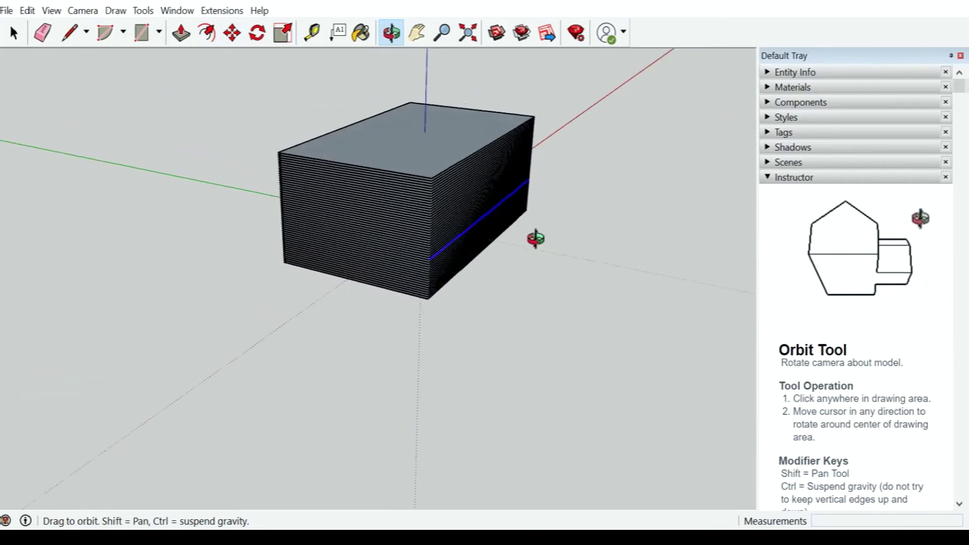
key("m")
scroll(432, 280, "up", 4)
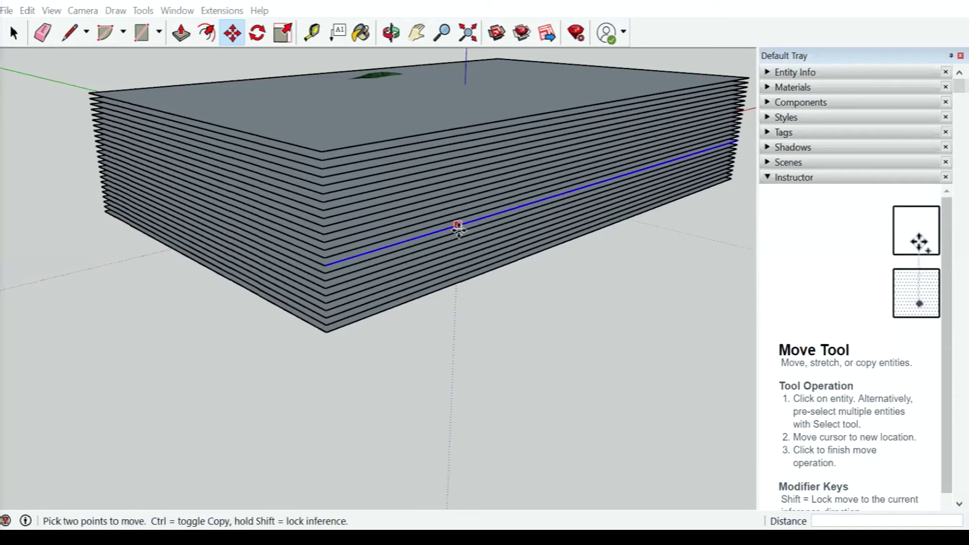
mouse_move(449, 223)
middle_mouse_down()
mouse_move(492, 244)
mouse_move(489, 156)
mouse_move(415, 212)
mouse_move(445, 162)
mouse_move(519, 158)
mouse_move(521, 183)
mouse_move(545, 162)
mouse_move(548, 198)
mouse_move(521, 272)
mouse_move(357, 346)
middle_mouse_up()
scroll(335, 113, "up", 2)
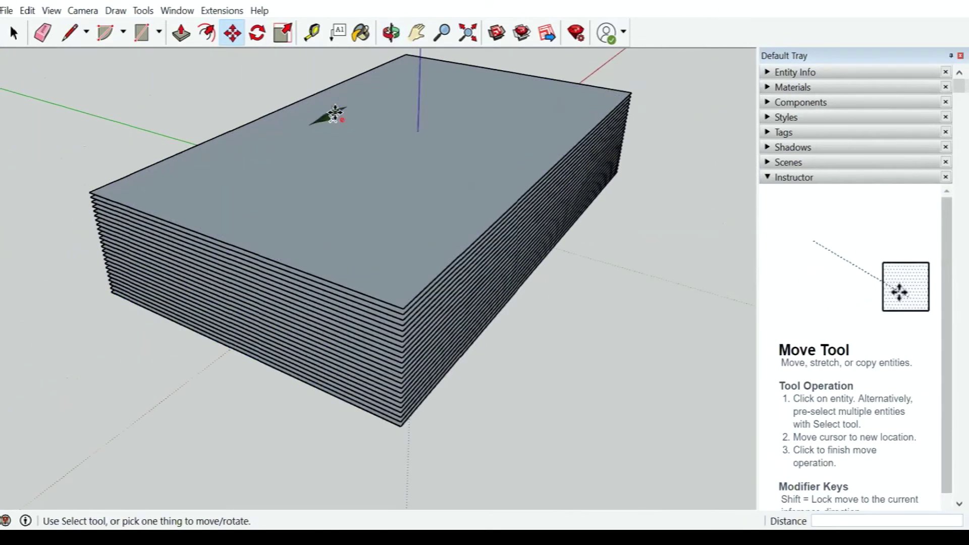
scroll(330, 119, "up", 3)
scroll(327, 121, "up", 3)
scroll(327, 121, "up", 2)
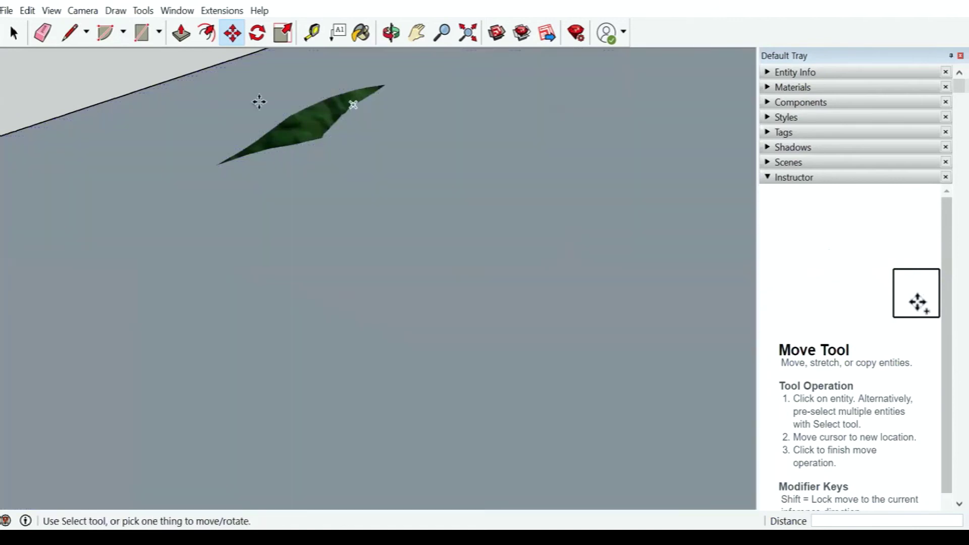
scroll(335, 162, "down", 5)
scroll(368, 162, "down", 2)
scroll(387, 236, "down", 2)
mouse_move(387, 235)
middle_mouse_down()
mouse_move(328, 197)
mouse_move(465, 228)
middle_mouse_up()
scroll(327, 197, "up", 3)
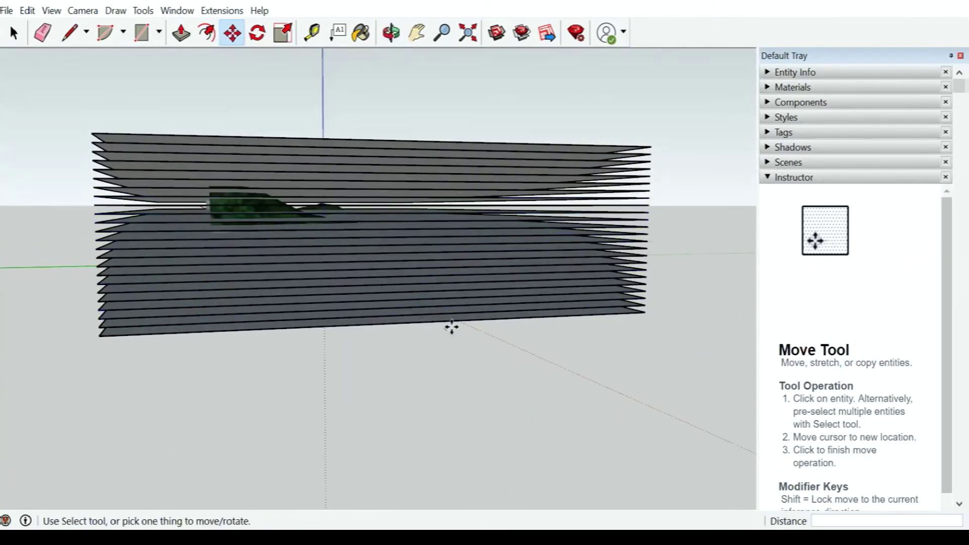
mouse_move(460, 238)
middle_mouse_down()
mouse_move(491, 237)
mouse_move(341, 262)
mouse_move(456, 208)
mouse_move(468, 275)
mouse_move(527, 264)
middle_mouse_up()
mouse_move(462, 301)
left_mouse_down()
mouse_move(463, 368)
mouse_move(526, 335)
mouse_move(454, 313)
mouse_move(627, 307)
left_mouse_up()
key("m")
Window-select the plane stack, open its context menu, then clear the selection
left_click(23, 43)
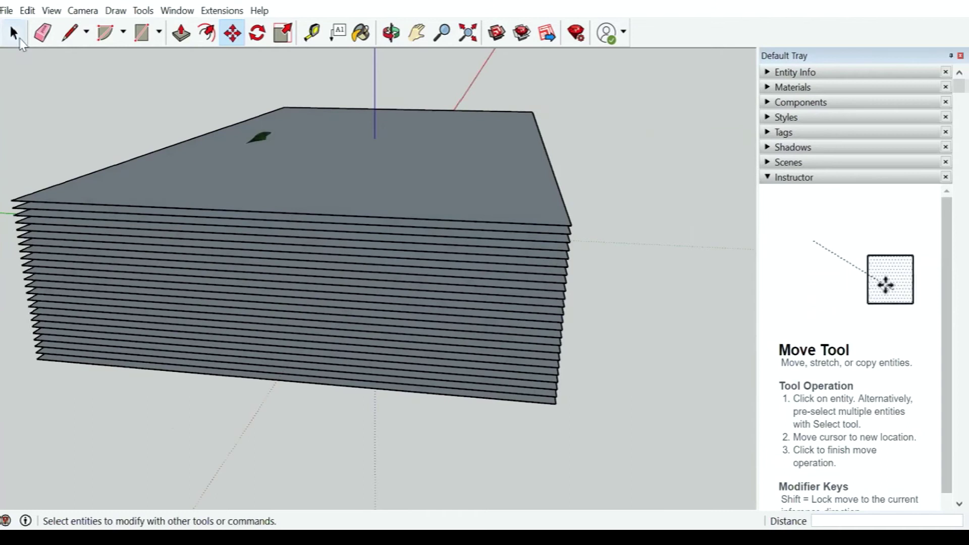
left_click_drag(603, 433, 521, 184)
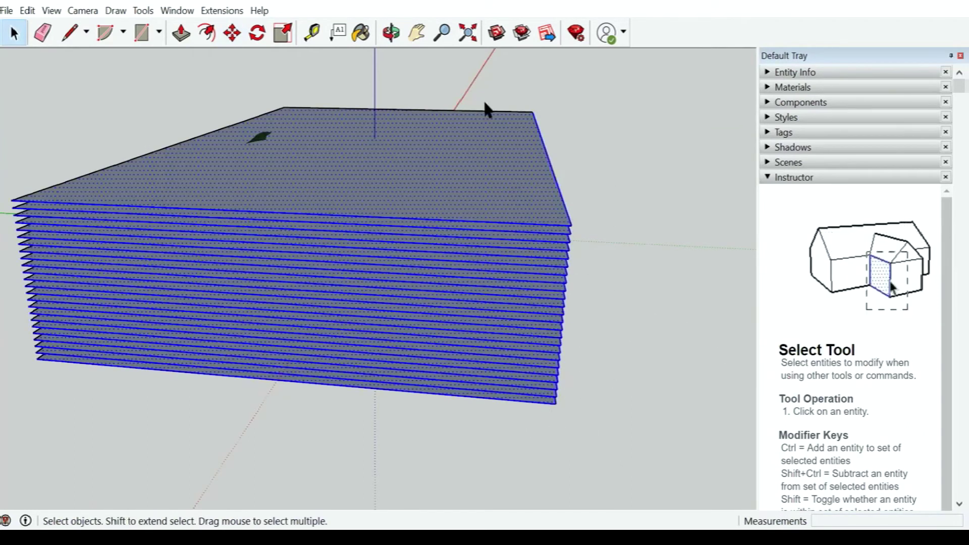
right_click(525, 340)
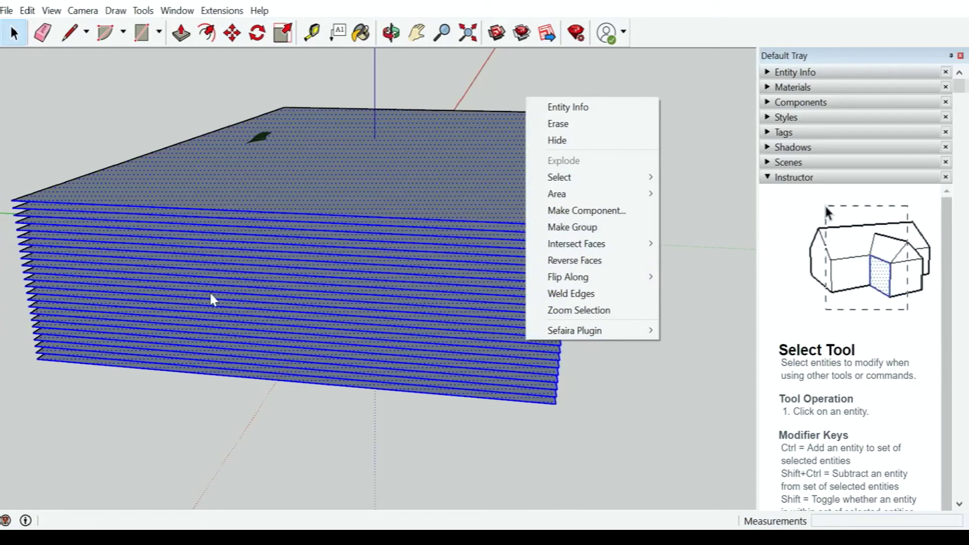
left_click(91, 401)
Re-select the whole plane stack with selection windows from both ends
left_click_drag(613, 446, 547, 199)
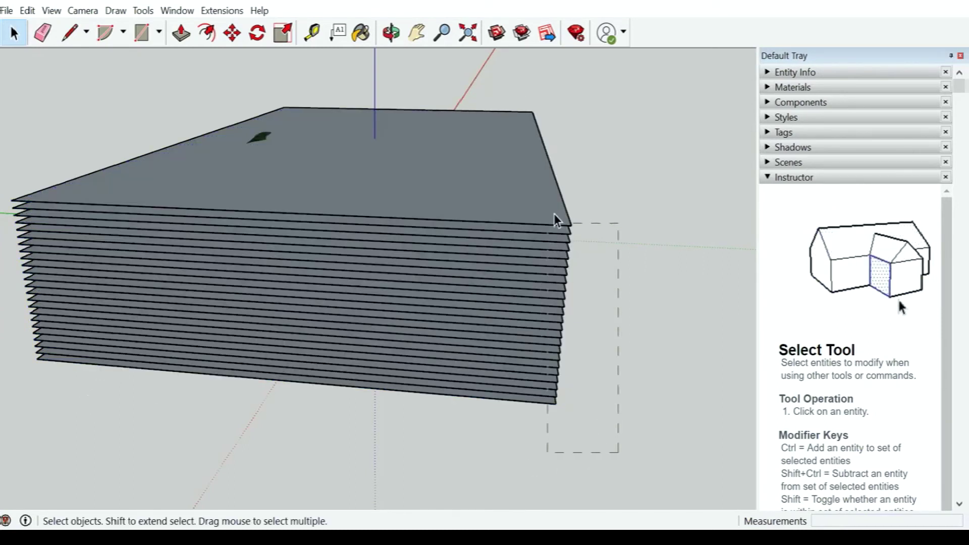
left_click_drag(63, 400, 10, 171)
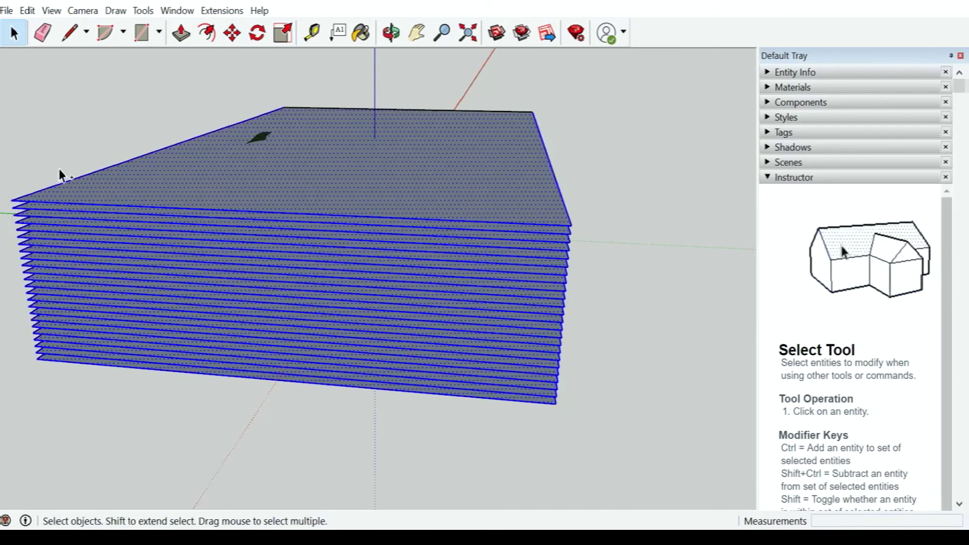
mouse_move(564, 129)
middle_mouse_down()
mouse_move(346, 177)
mouse_move(262, 210)
middle_mouse_up()
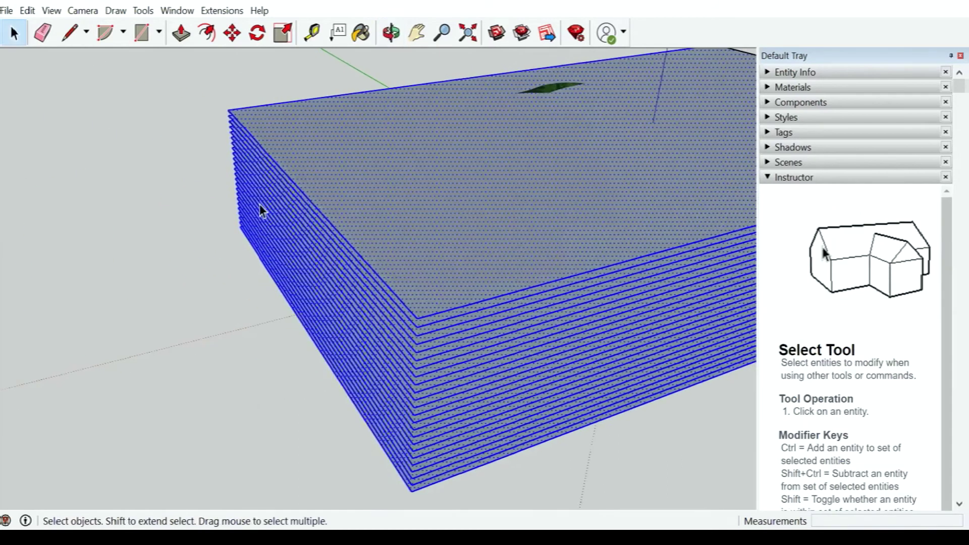
scroll(262, 210, "down", 5)
scroll(464, 248, "down", 2)
scroll(613, 206, "up", 3)
scroll(594, 215, "up", 3)
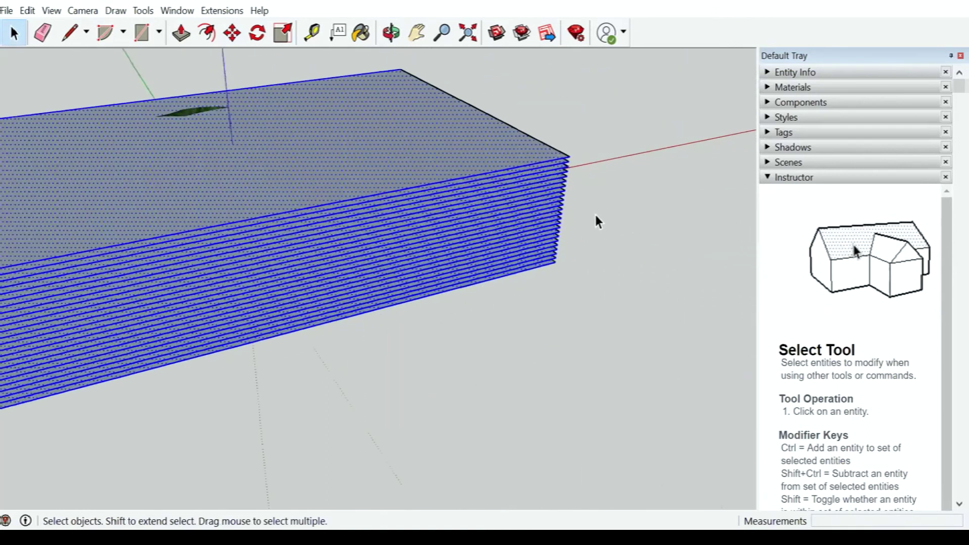
scroll(594, 215, "up", 2)
mouse_move(593, 323)
left_mouse_down()
mouse_move(527, 172)
mouse_move(536, 103)
left_mouse_up()
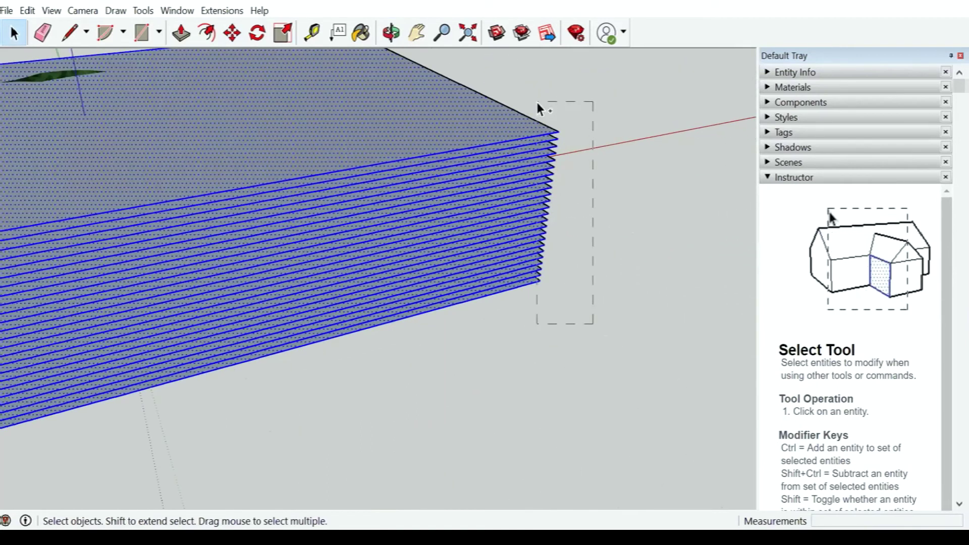
Make the selected plane stack into one group via Make Group, leaving the terrain visible
scroll(515, 274, "down", 3)
mouse_move(514, 275)
middle_mouse_down()
mouse_move(304, 279)
mouse_move(515, 287)
middle_mouse_up()
scroll(291, 362, "up", 2)
scroll(362, 353, "up", 2)
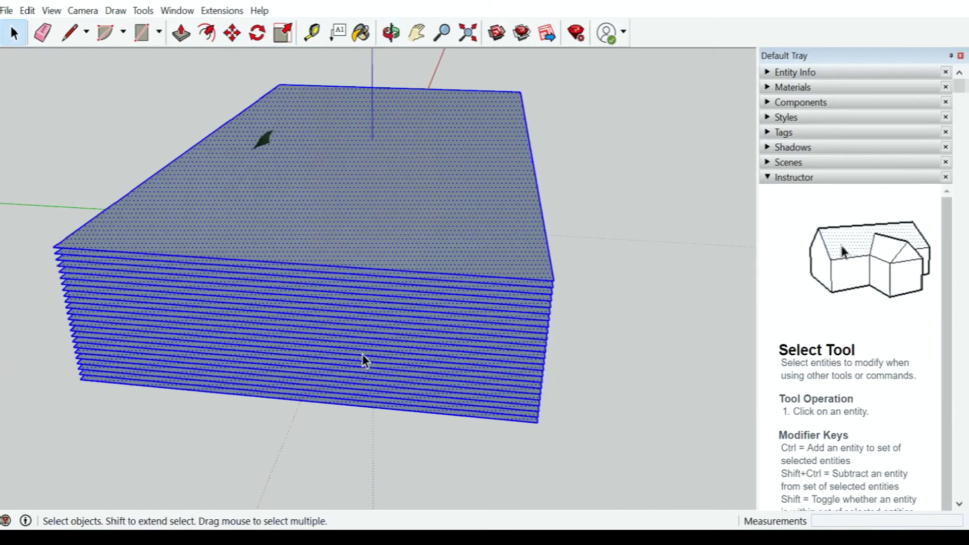
right_click(362, 351)
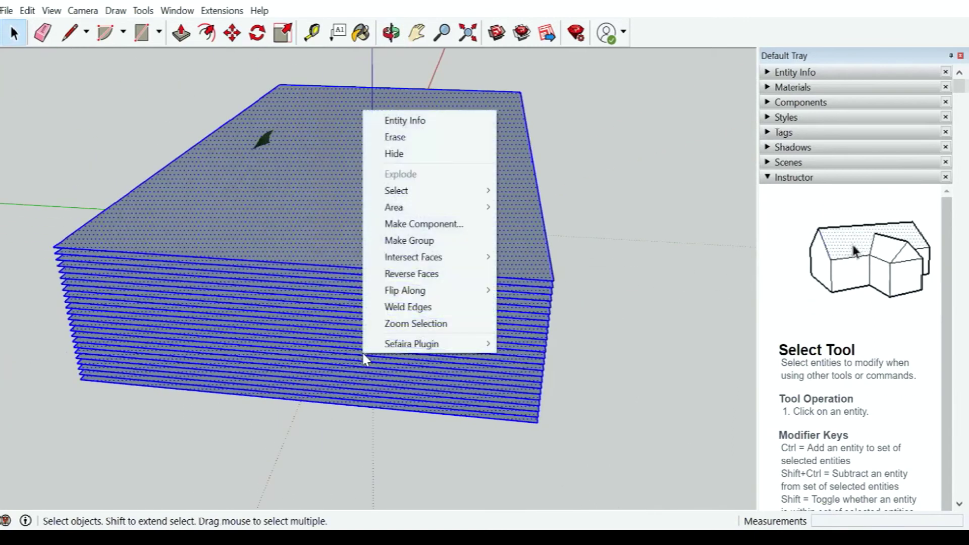
left_click(460, 247)
mouse_move(340, 385)
middle_mouse_down()
mouse_move(396, 273)
mouse_move(456, 280)
mouse_move(322, 340)
mouse_move(355, 277)
mouse_move(370, 290)
mouse_move(359, 302)
mouse_move(358, 264)
mouse_move(374, 281)
mouse_move(342, 309)
mouse_move(344, 325)
middle_mouse_up()
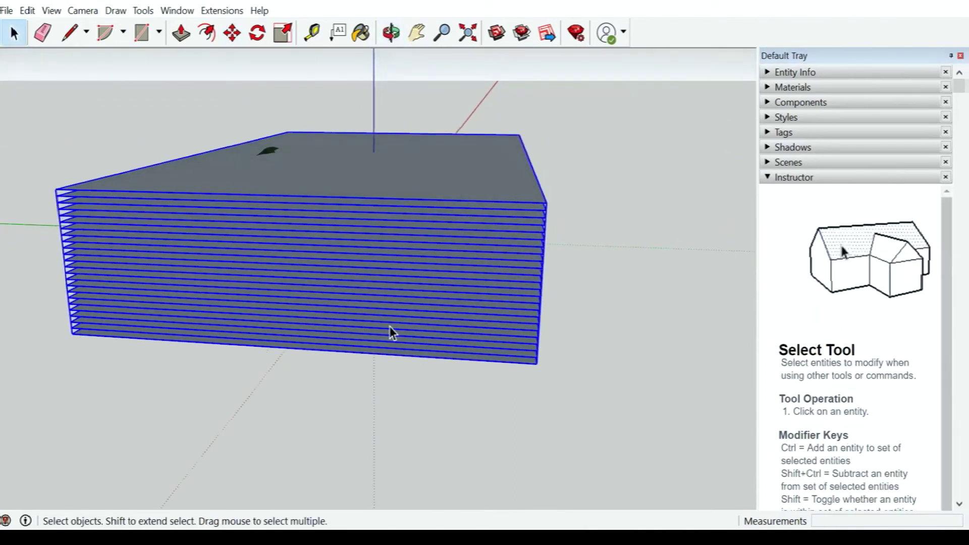
mouse_move(367, 283)
middle_mouse_down()
mouse_move(352, 314)
mouse_move(266, 393)
middle_mouse_up()
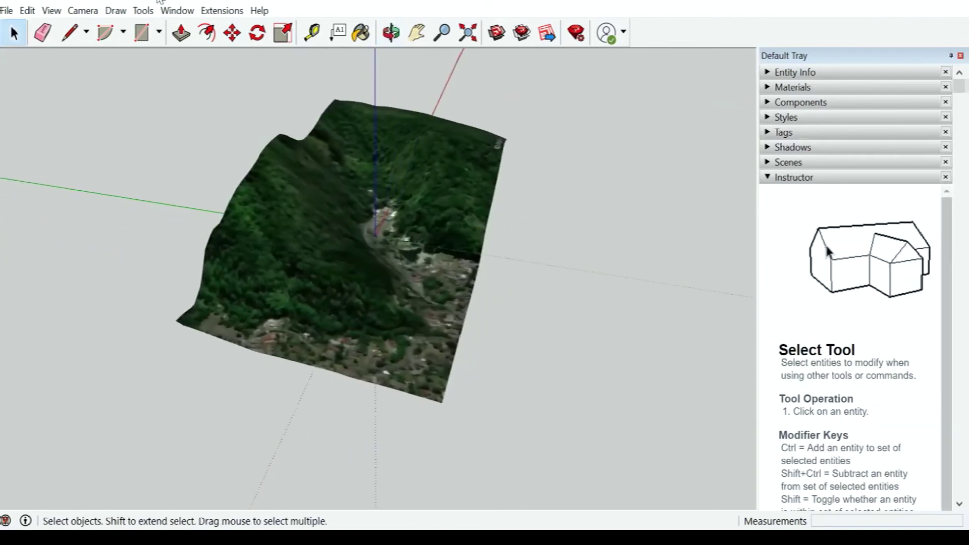
Select the terrain group, orbit it, and browse the View and Tools menus
left_click(304, 254)
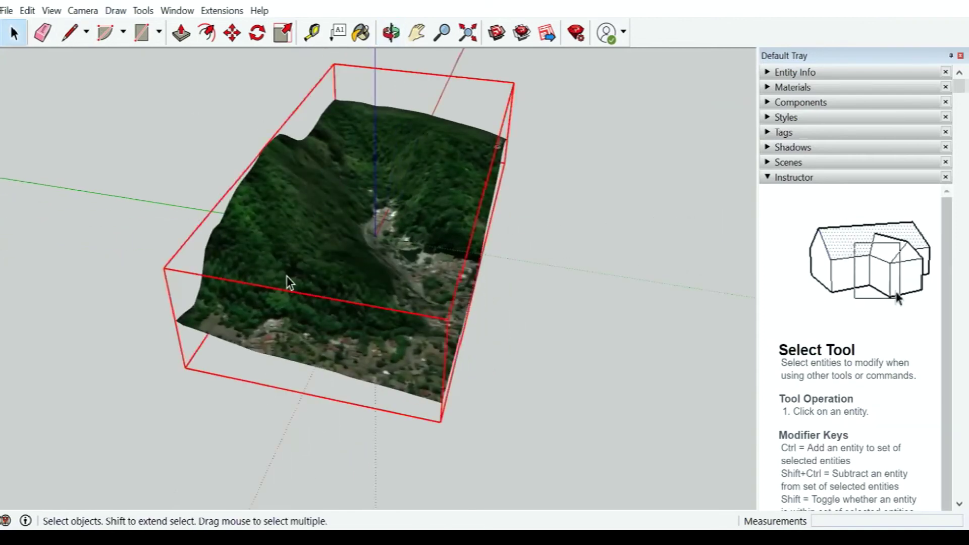
middle_click_drag(286, 276, 295, 252)
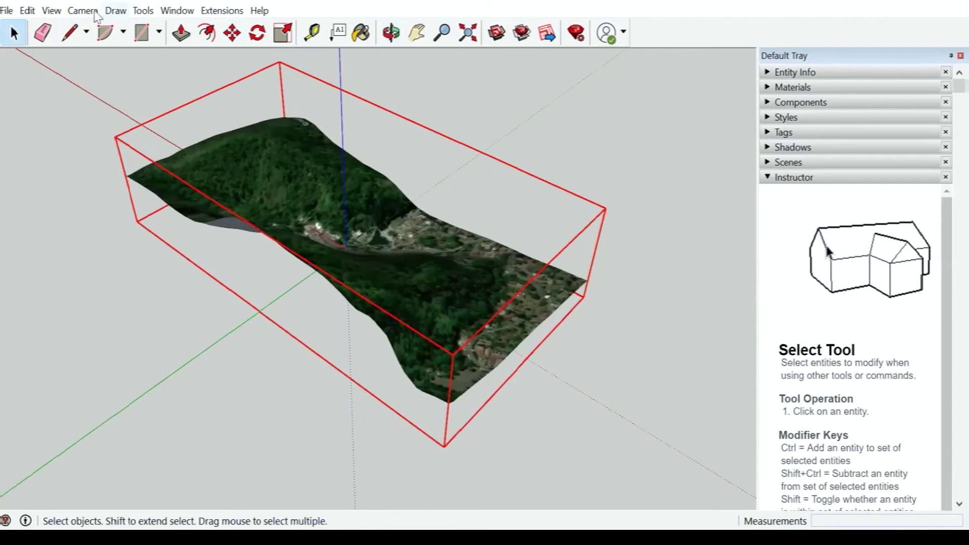
left_click(53, 12)
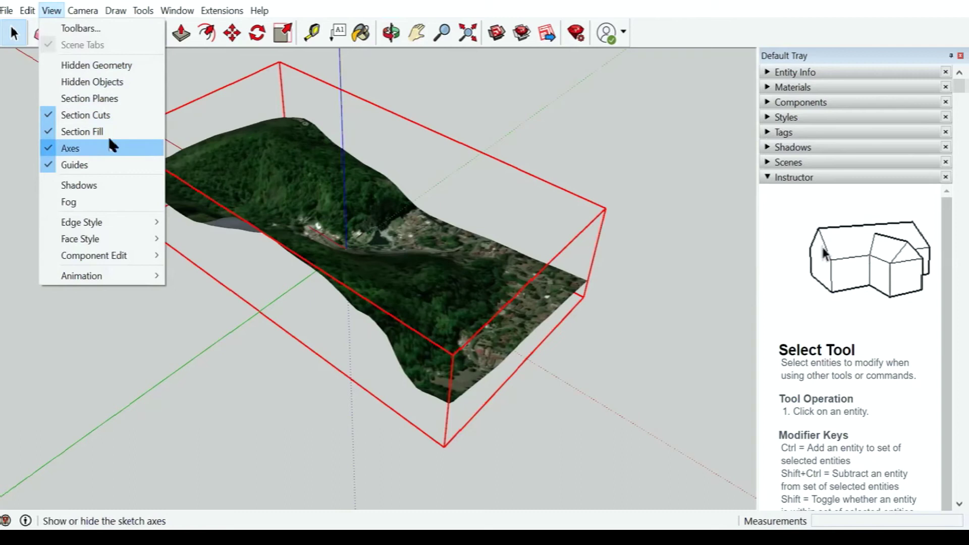
key("alt+h")
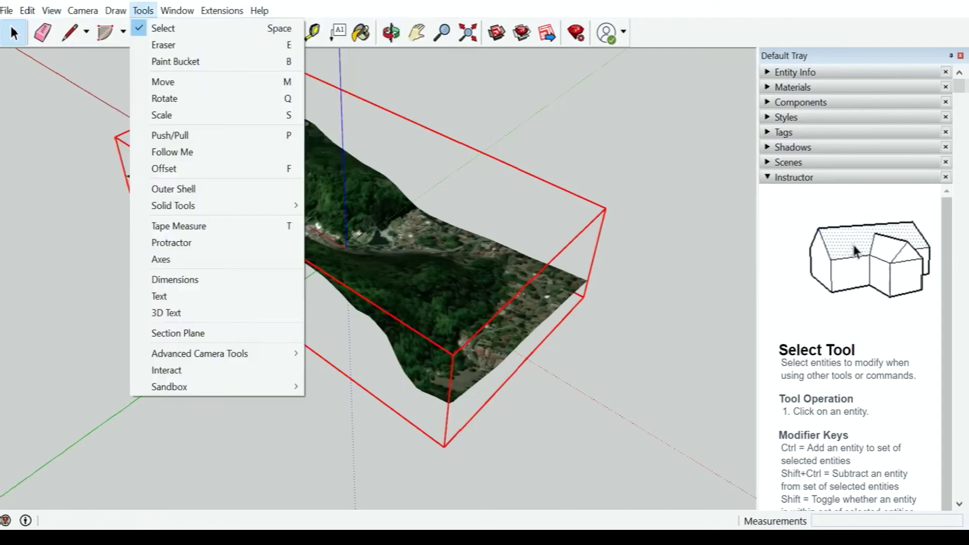
key("Escape")
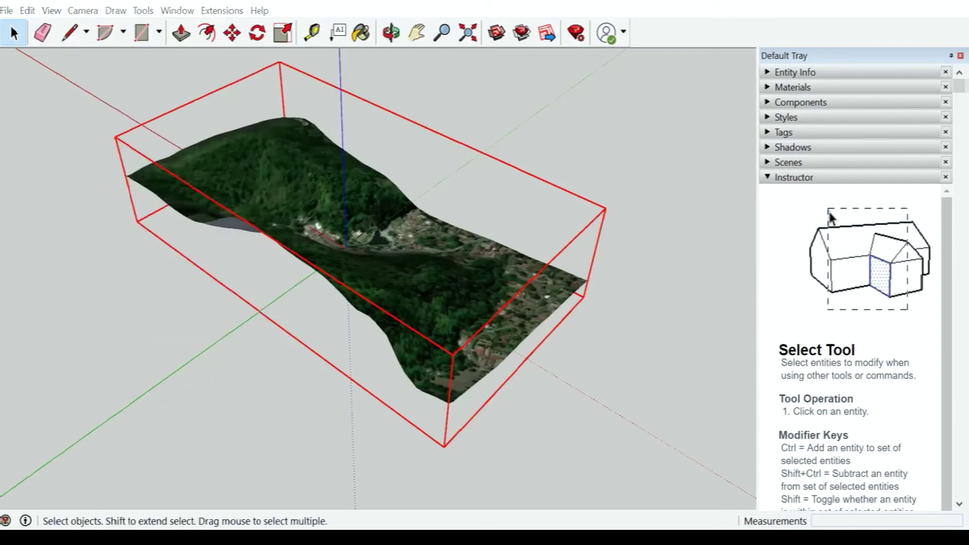
left_click(66, 335)
Unlock the terrain group, open it for editing, and view it from a low side angle
mouse_move(346, 272)
middle_mouse_down()
mouse_move(276, 217)
mouse_move(334, 244)
mouse_move(444, 265)
mouse_move(201, 262)
mouse_move(157, 240)
middle_mouse_up()
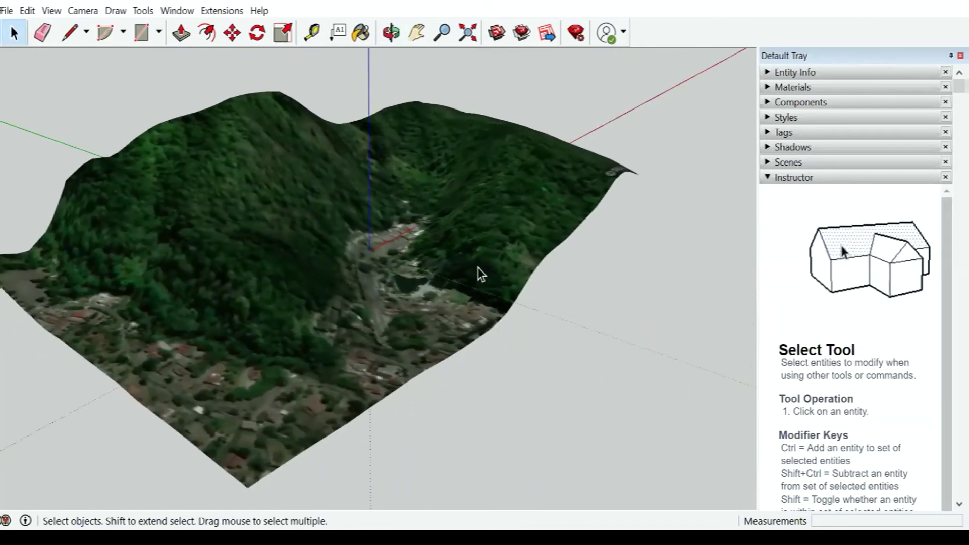
scroll(110, 326, "down", 2)
scroll(112, 330, "up", 4)
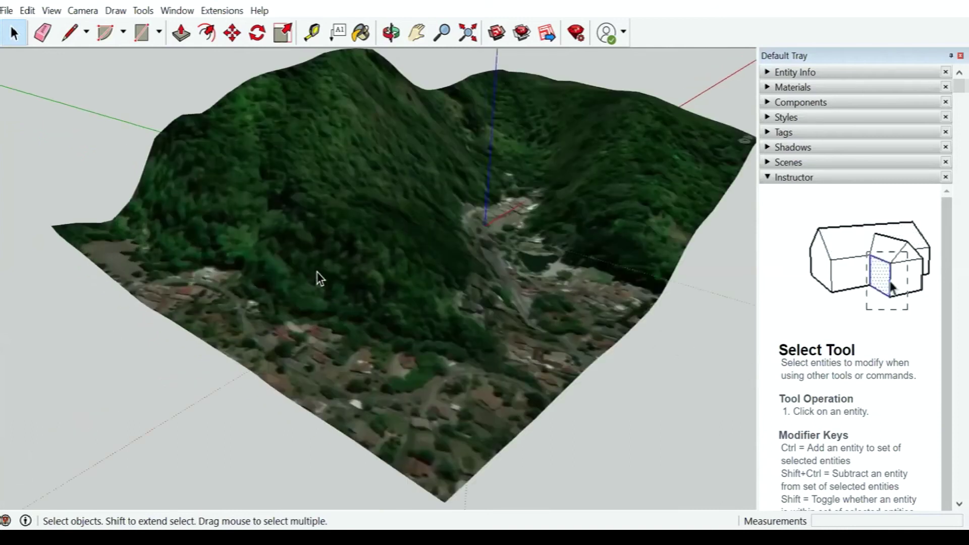
right_click(304, 247)
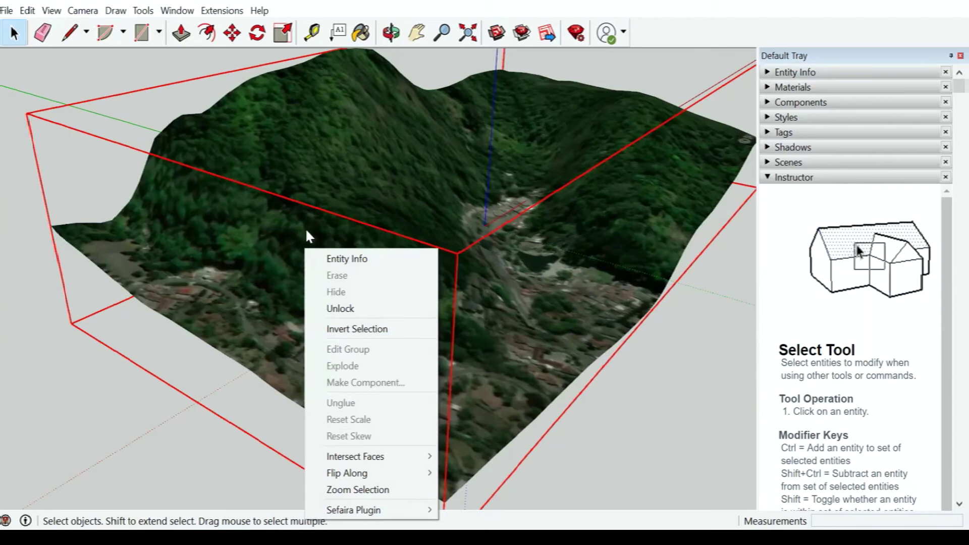
left_click(348, 313)
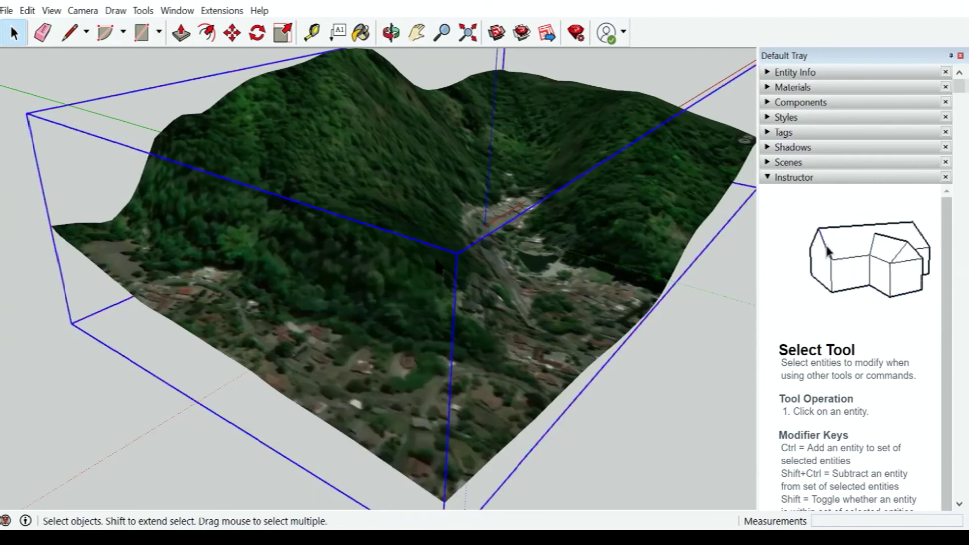
right_click(369, 269)
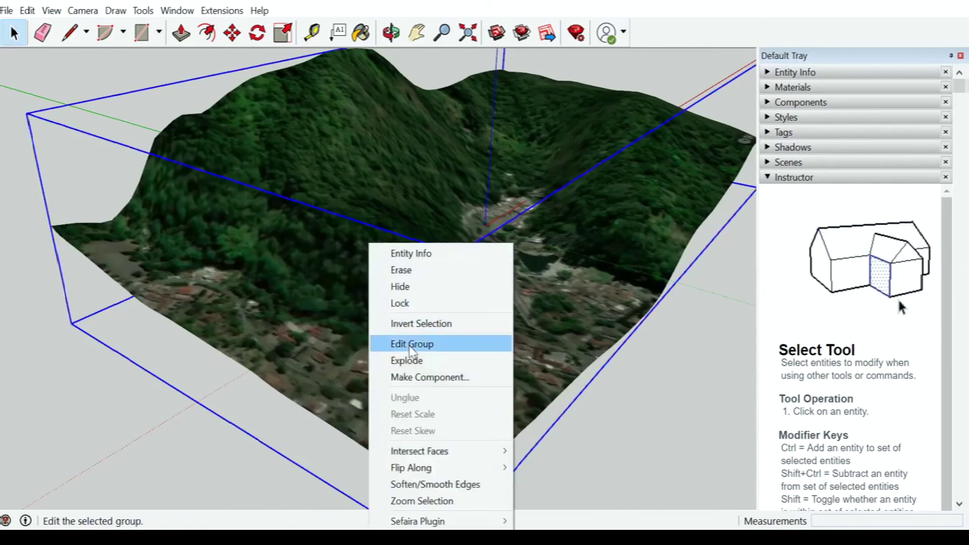
left_click(411, 348)
middle_click(307, 286)
mouse_move(307, 286)
middle_mouse_down()
mouse_move(578, 310)
mouse_move(281, 320)
mouse_move(249, 207)
mouse_move(454, 253)
mouse_move(288, 261)
mouse_move(465, 281)
mouse_move(296, 298)
mouse_move(299, 338)
mouse_move(296, 277)
mouse_move(171, 227)
mouse_move(80, 244)
mouse_move(262, 309)
mouse_move(162, 331)
mouse_move(244, 295)
mouse_move(313, 233)
mouse_move(263, 292)
mouse_move(148, 270)
middle_mouse_up()
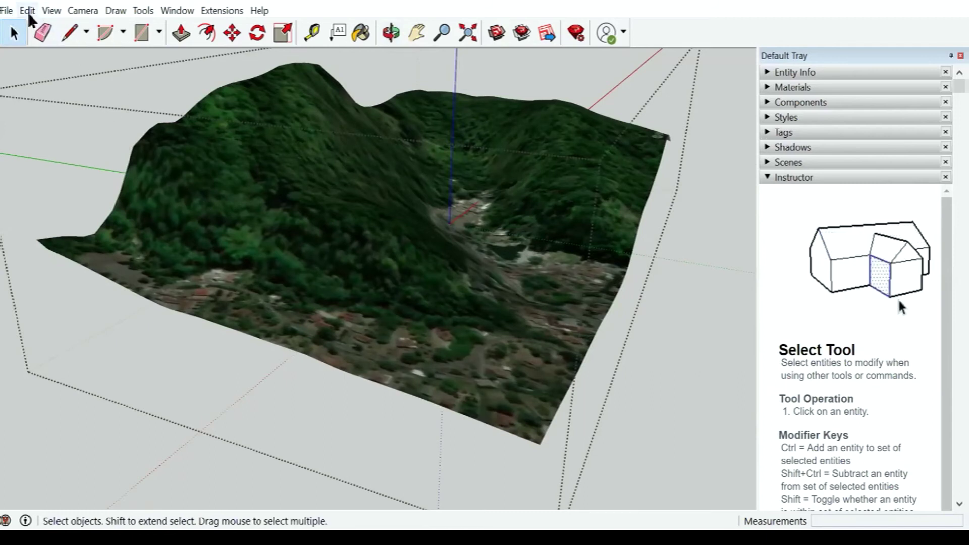
Paste In Place the plane stack inside the terrain group and zoom to fit it
left_click(29, 15)
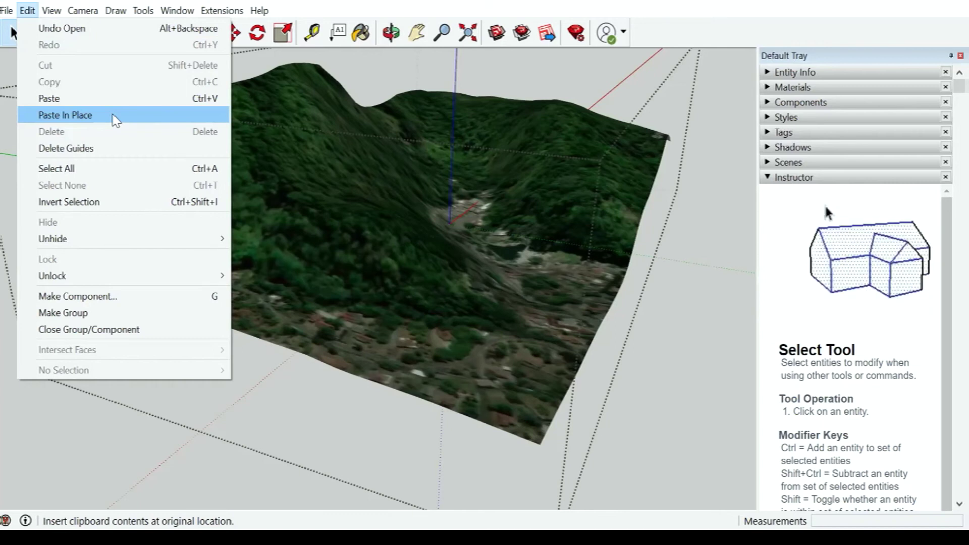
left_click(116, 117)
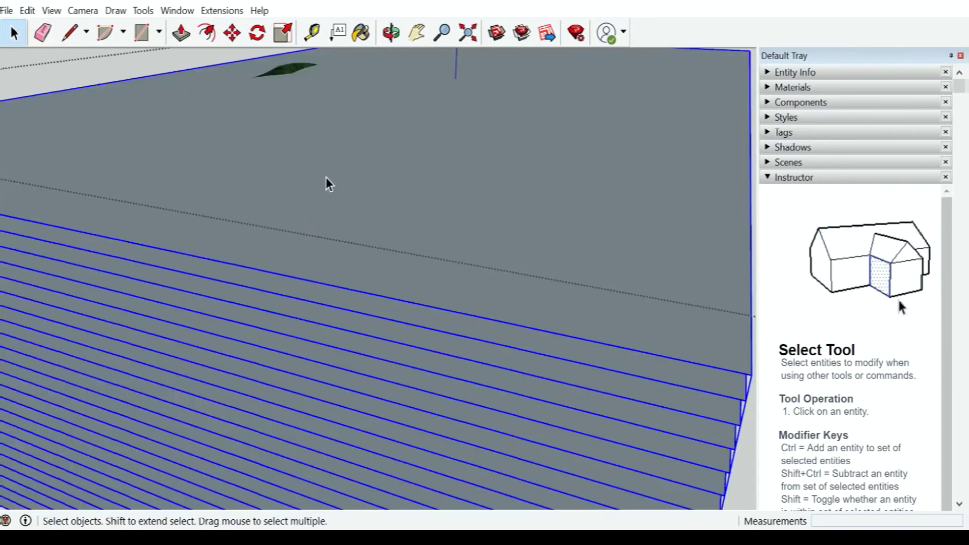
key("shift+z")
mouse_move(384, 248)
middle_mouse_down()
mouse_move(359, 209)
mouse_move(398, 230)
mouse_move(383, 263)
middle_mouse_up()
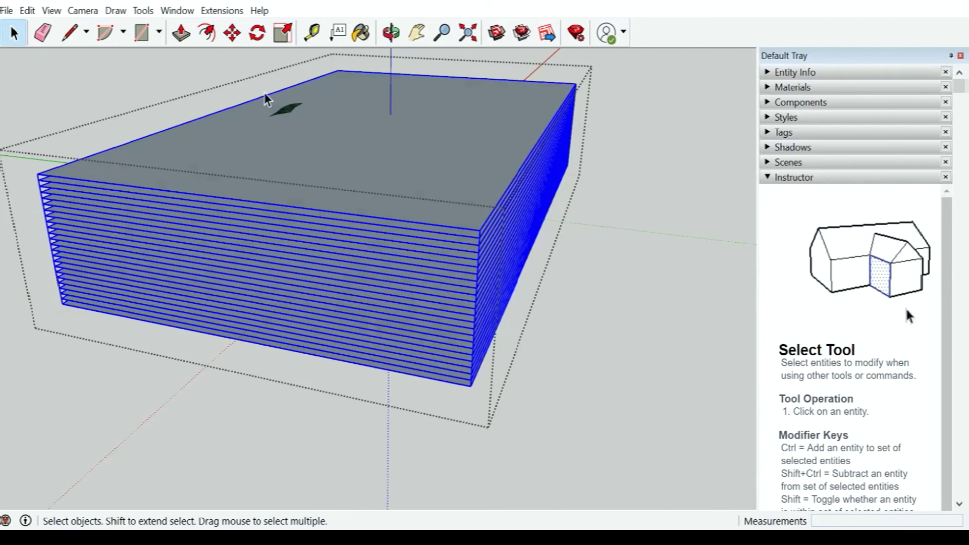
Intersect the stacked planes with the terrain using Intersect Faces With Selection, then deselect
right_click(294, 225)
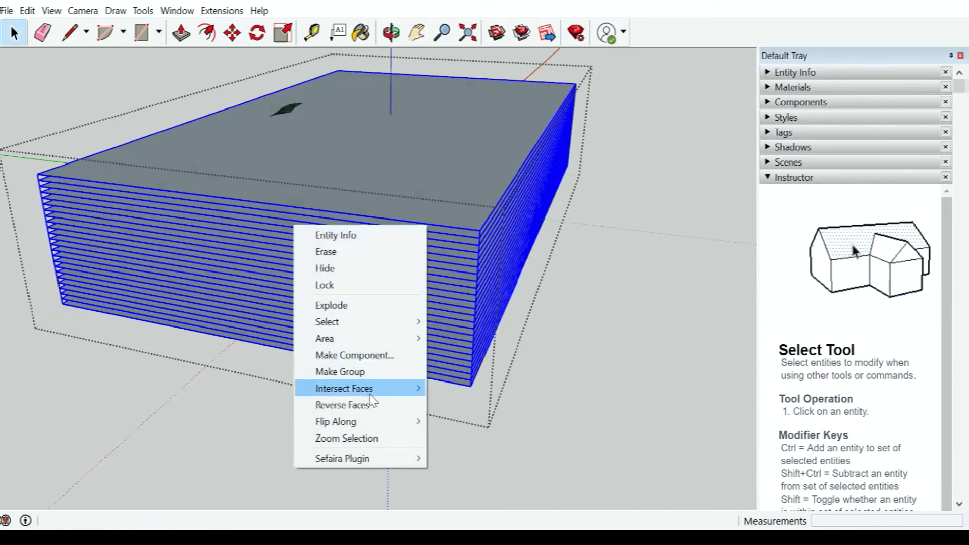
mouse_move(344, 388)
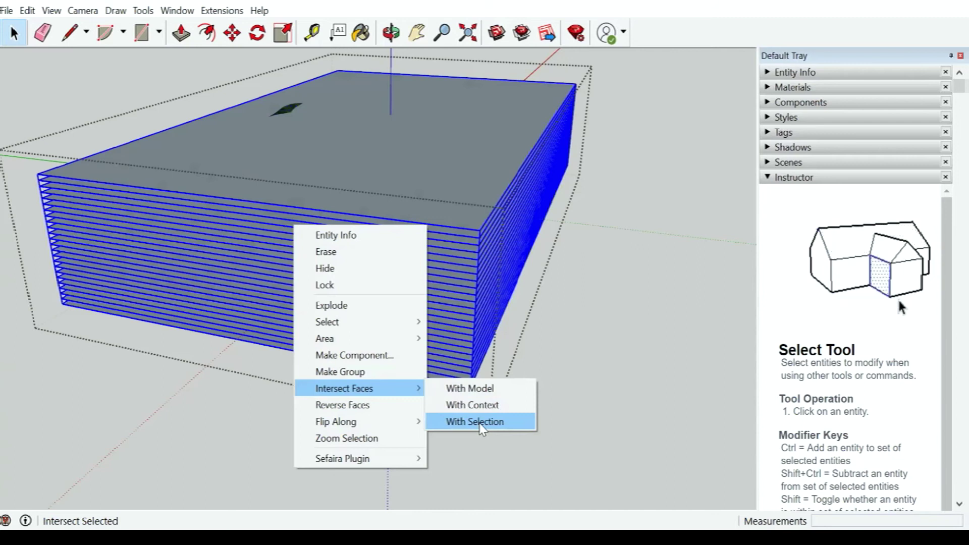
left_click(517, 423)
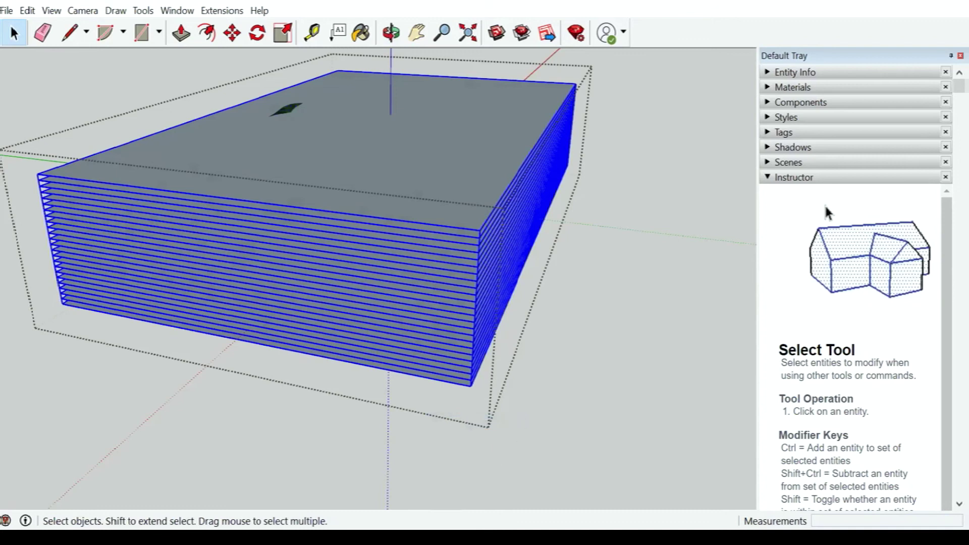
key("ctrl+t")
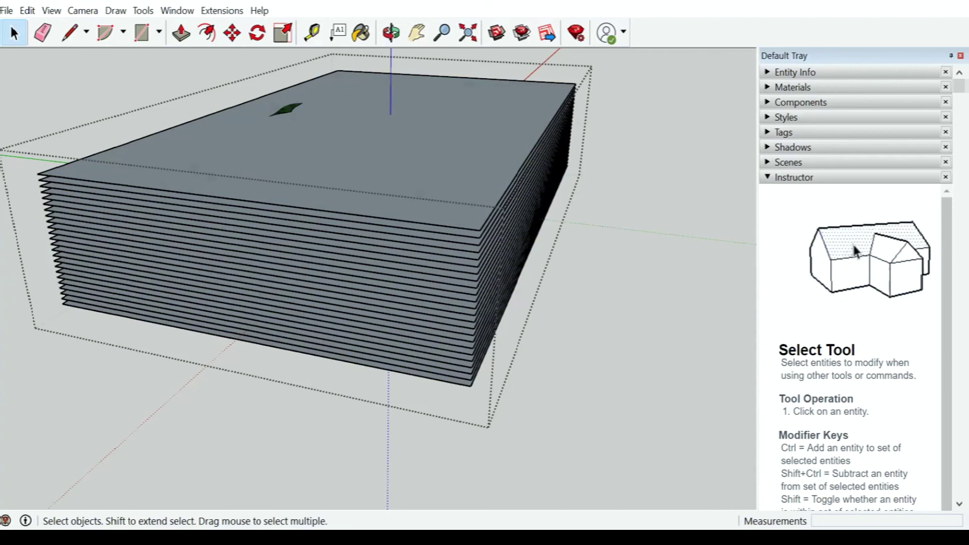
middle_click_drag(403, 354, 244, 361)
Select all the stacked slabs and look down on the terrain
mouse_move(530, 295)
middle_mouse_down()
mouse_move(612, 305)
mouse_move(513, 277)
mouse_move(588, 294)
mouse_move(558, 298)
mouse_move(576, 306)
middle_mouse_up()
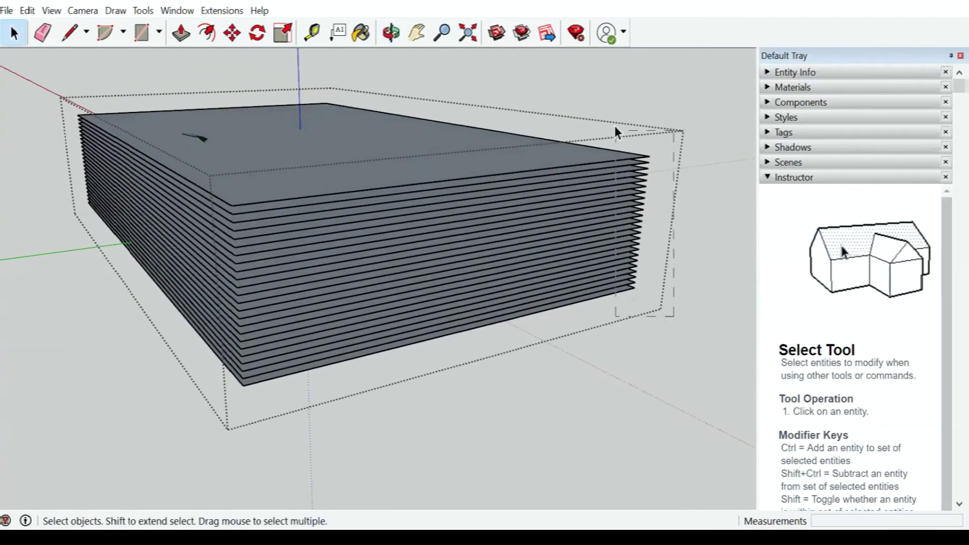
key("ctrl+a")
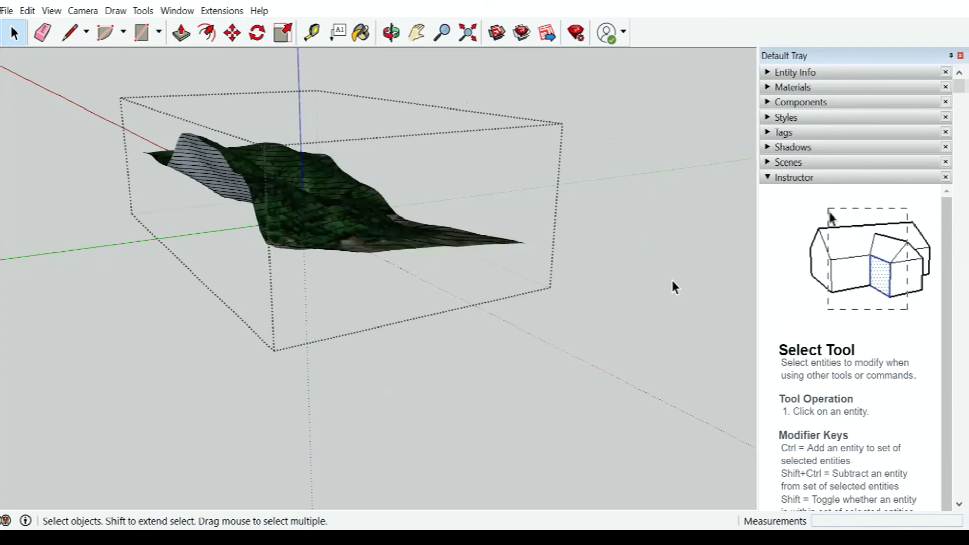
middle_click_drag(422, 230, 225, 328)
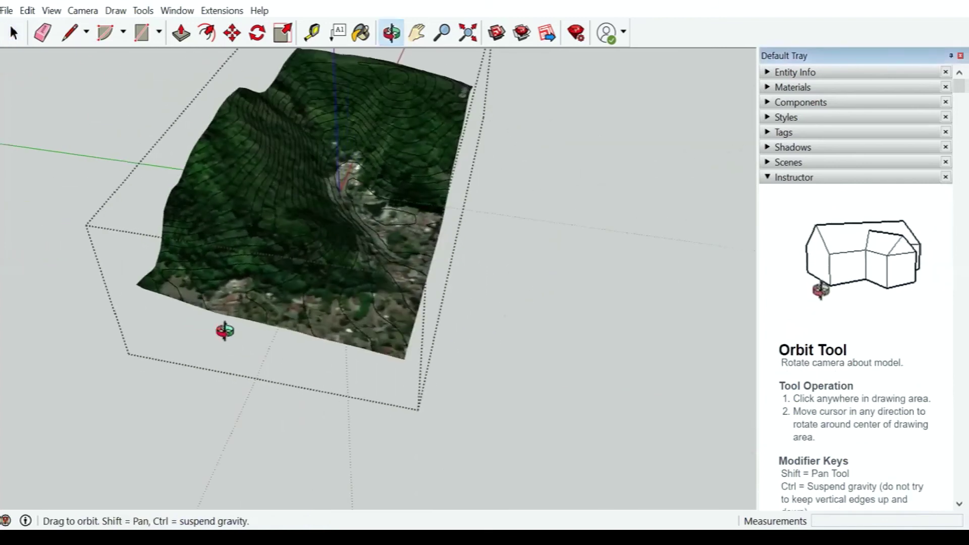
scroll(255, 202, "up", 5)
scroll(237, 222, "up", 3)
Orbit and zoom across the terrain to inspect the traced contour lines
middle_click_drag(207, 242, 486, 131)
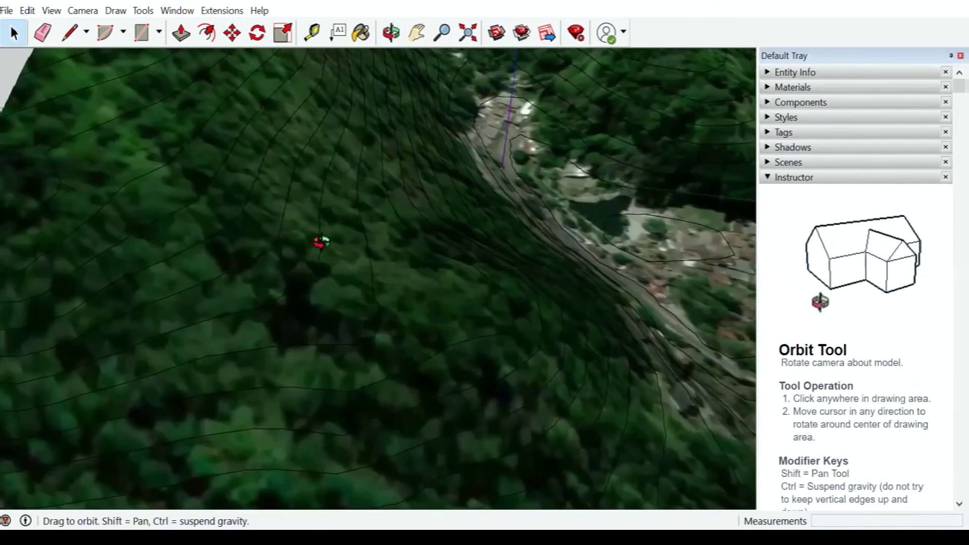
left_click_drag(486, 131, 388, 231)
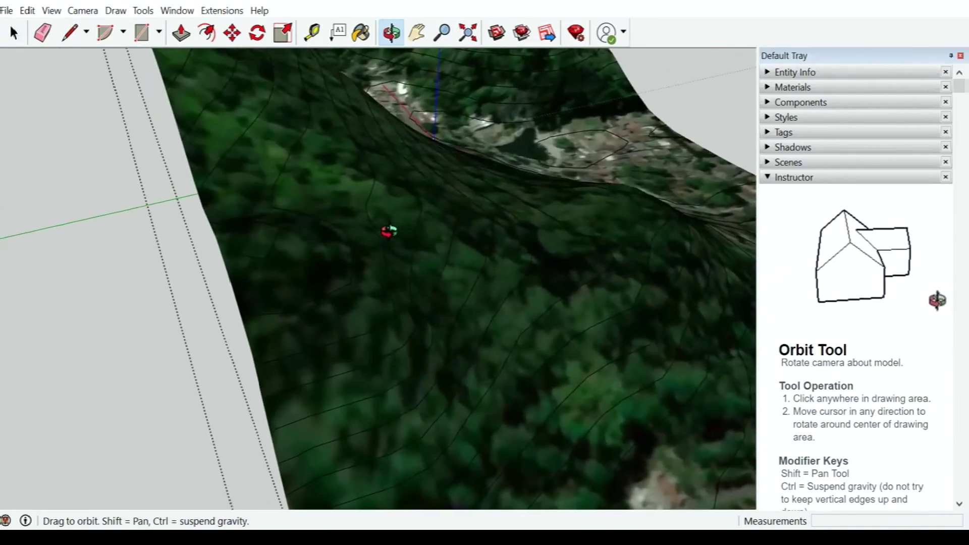
mouse_move(361, 249)
left_mouse_down()
mouse_move(311, 295)
mouse_move(333, 288)
mouse_move(333, 298)
mouse_move(392, 225)
mouse_move(363, 259)
left_mouse_up()
mouse_move(366, 254)
left_mouse_down()
mouse_move(389, 202)
mouse_move(350, 201)
mouse_move(333, 223)
mouse_move(257, 229)
mouse_move(160, 316)
mouse_move(165, 364)
mouse_move(199, 383)
mouse_move(244, 389)
mouse_move(565, 380)
mouse_move(655, 318)
mouse_move(646, 206)
mouse_move(447, 283)
mouse_move(268, 273)
mouse_move(293, 182)
mouse_move(291, 290)
mouse_move(394, 290)
left_mouse_up()
key("space")
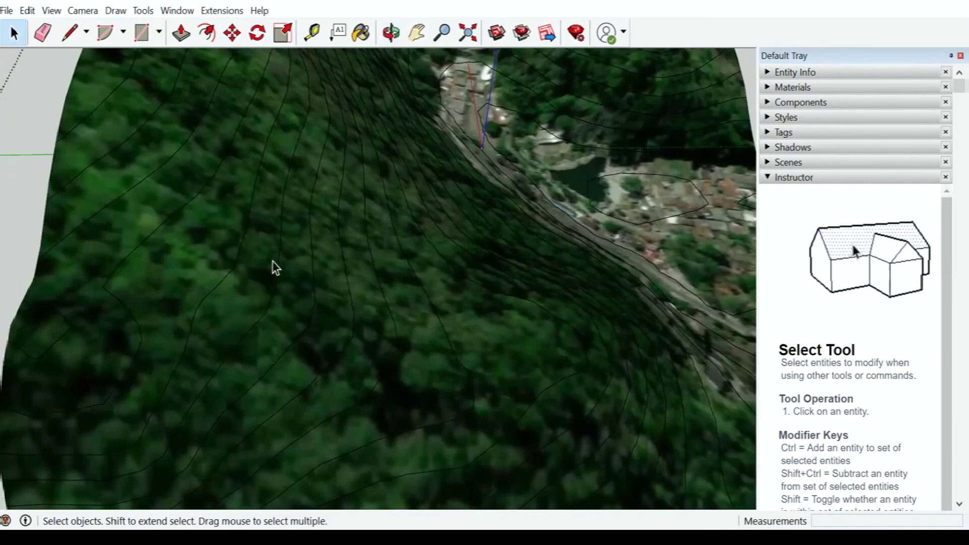
scroll(348, 323, "down", 2)
mouse_move(352, 325)
middle_mouse_down()
mouse_move(455, 327)
mouse_move(441, 393)
middle_mouse_up()
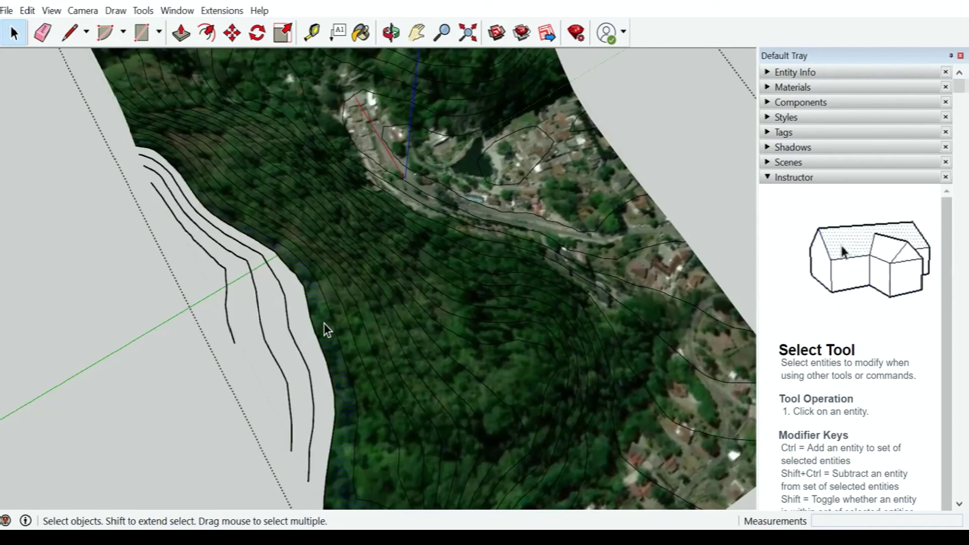
Select all faces with the satellite material and delete them, then tilt the contours into 3-D
right_click(317, 305)
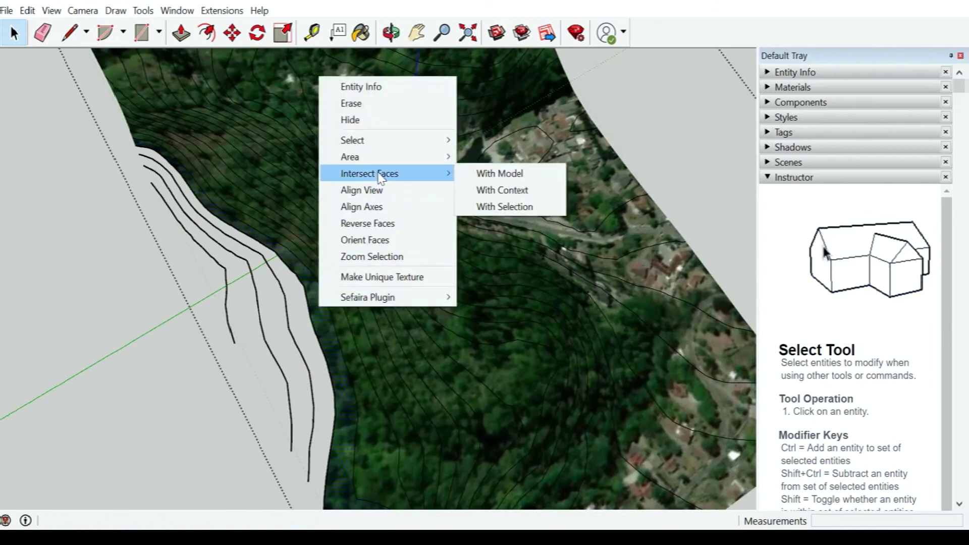
mouse_move(387, 140)
left_click(530, 208)
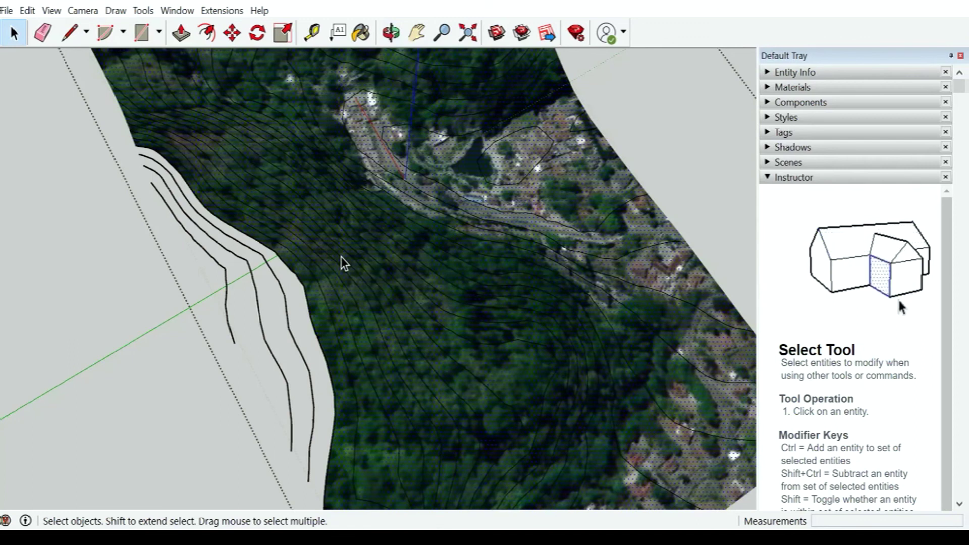
key("Delete")
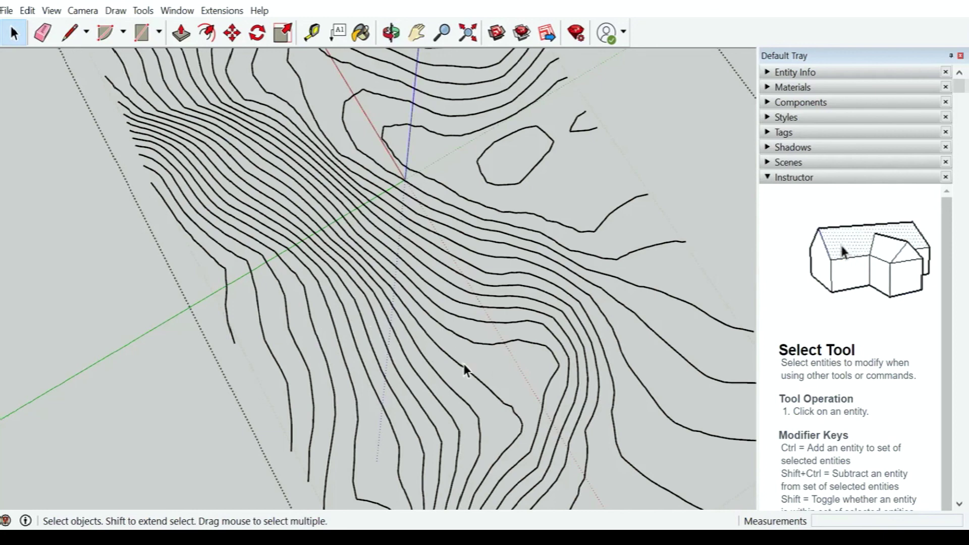
mouse_move(454, 381)
middle_mouse_down()
mouse_move(302, 103)
mouse_move(108, 104)
mouse_move(238, 126)
mouse_move(363, 99)
mouse_move(372, 71)
mouse_move(314, 123)
mouse_move(147, 119)
mouse_move(168, 125)
mouse_move(260, 260)
mouse_move(255, 383)
mouse_move(268, 346)
mouse_move(476, 249)
mouse_move(540, 115)
mouse_move(512, 93)
mouse_move(233, 188)
mouse_move(238, 202)
middle_mouse_up()
Undo the face deletion and reselect all faces sharing the terrain material
key("ctrl+z")
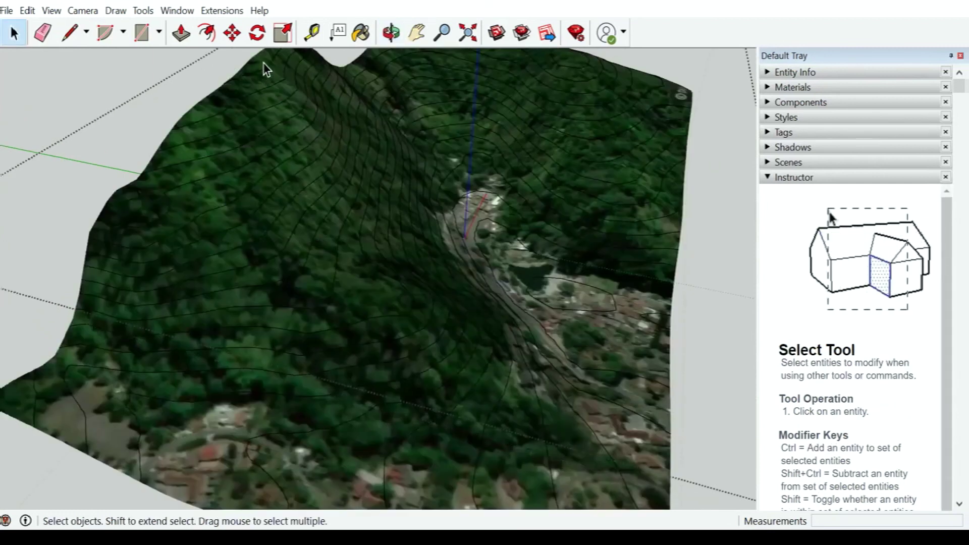
right_click(254, 83)
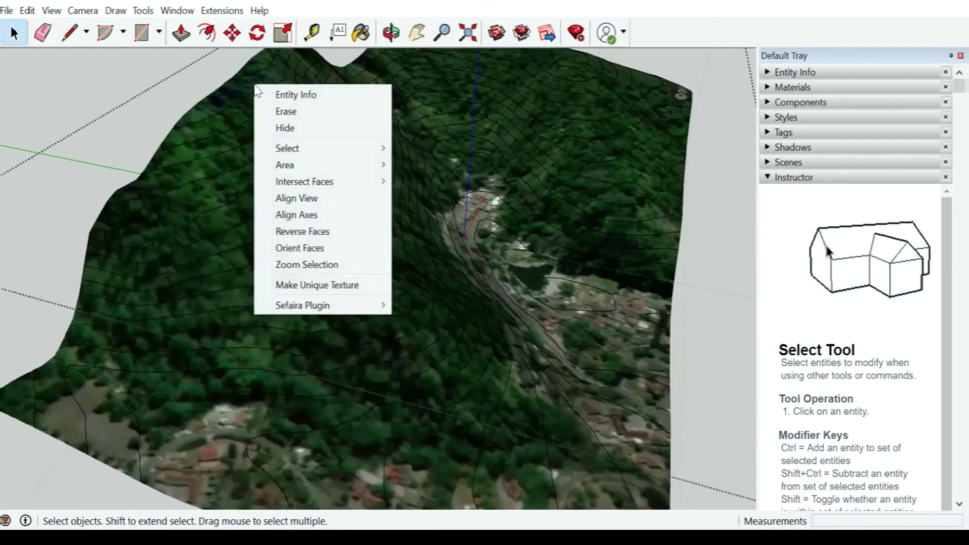
mouse_move(318, 149)
left_click(461, 215)
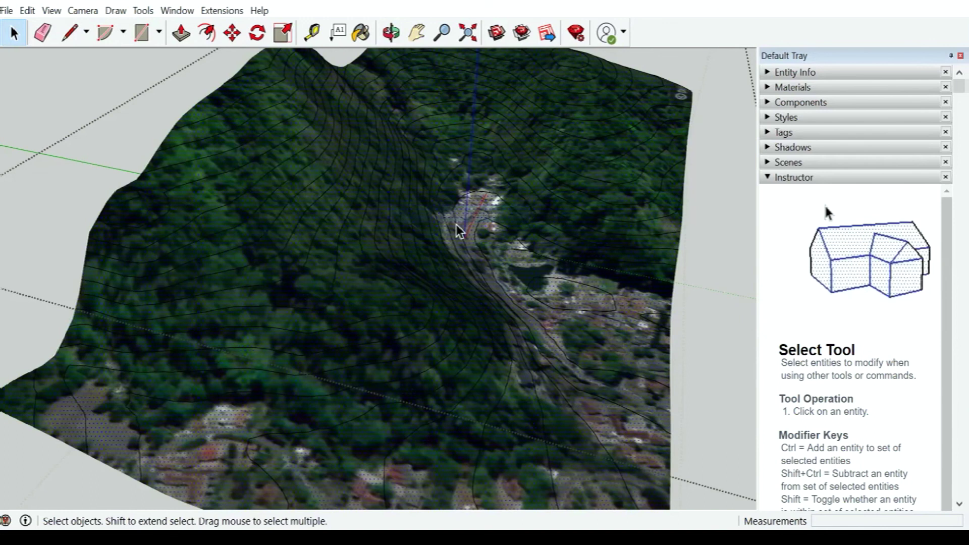
scroll(399, 275, "down", 3)
scroll(395, 275, "down", 2)
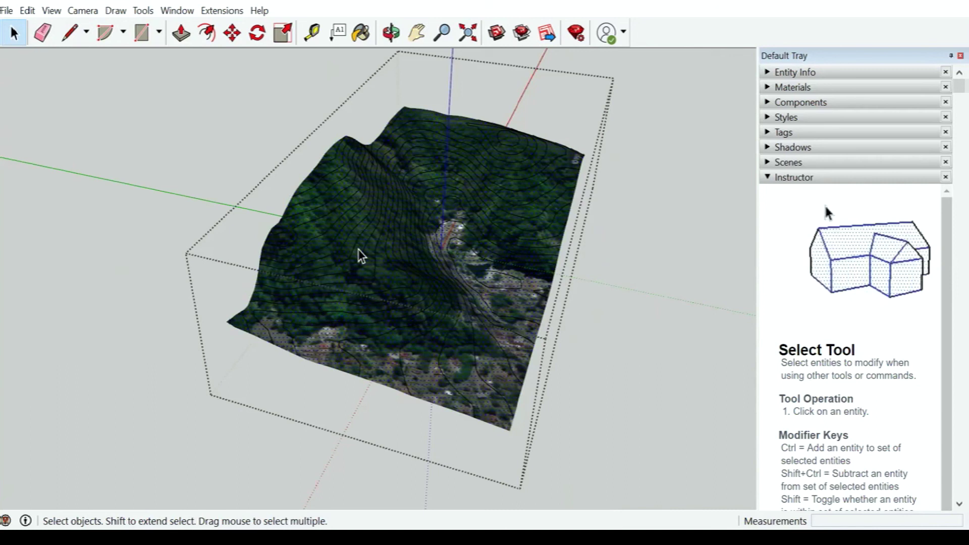
key("m")
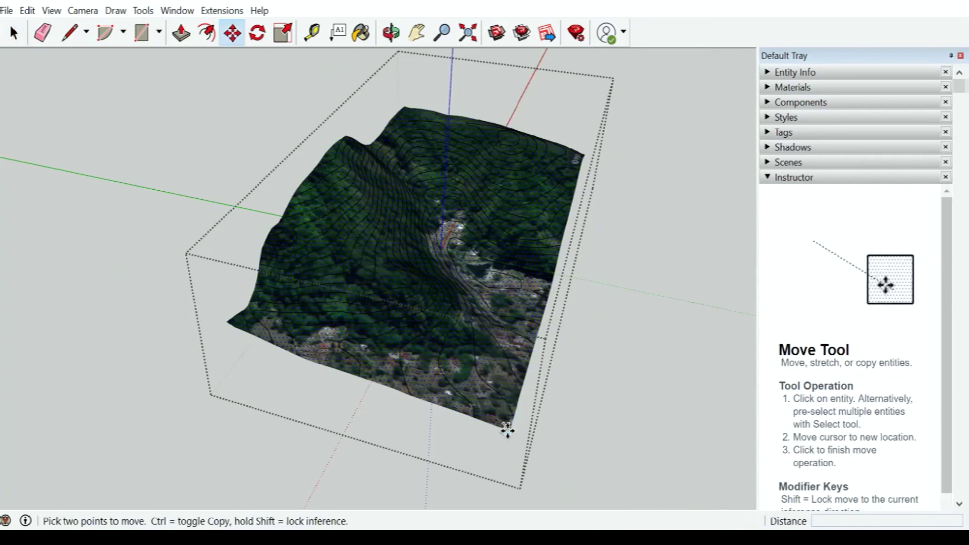
Move the contoured terrain from its corner about 117131 cm up and to the right
left_click(507, 428)
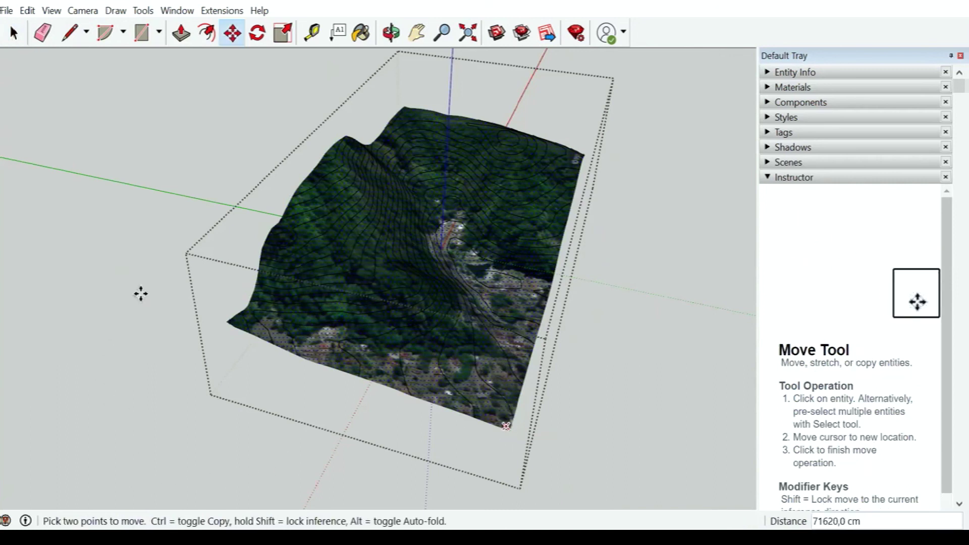
left_click(580, 154)
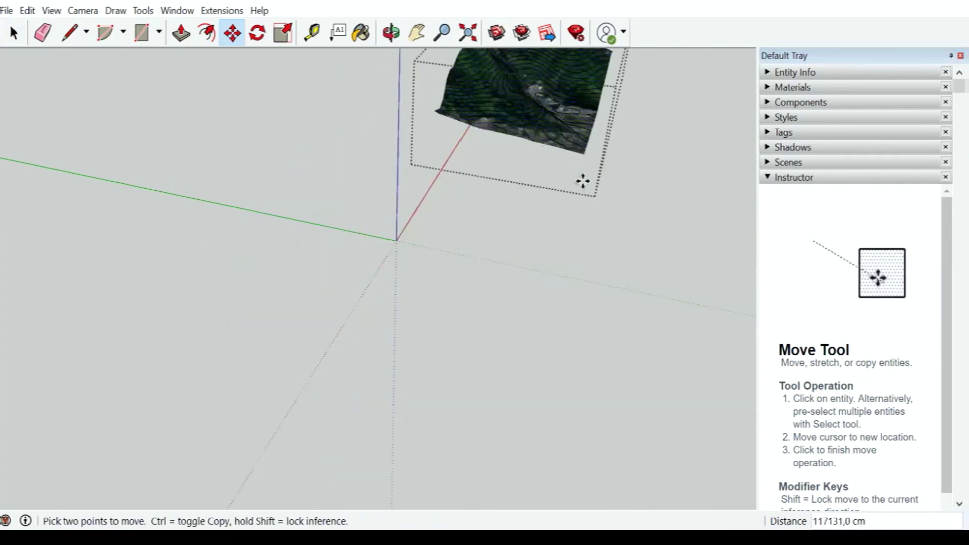
scroll(392, 430, "up", 1)
scroll(558, 91, "up", 1)
scroll(555, 169, "up", 2)
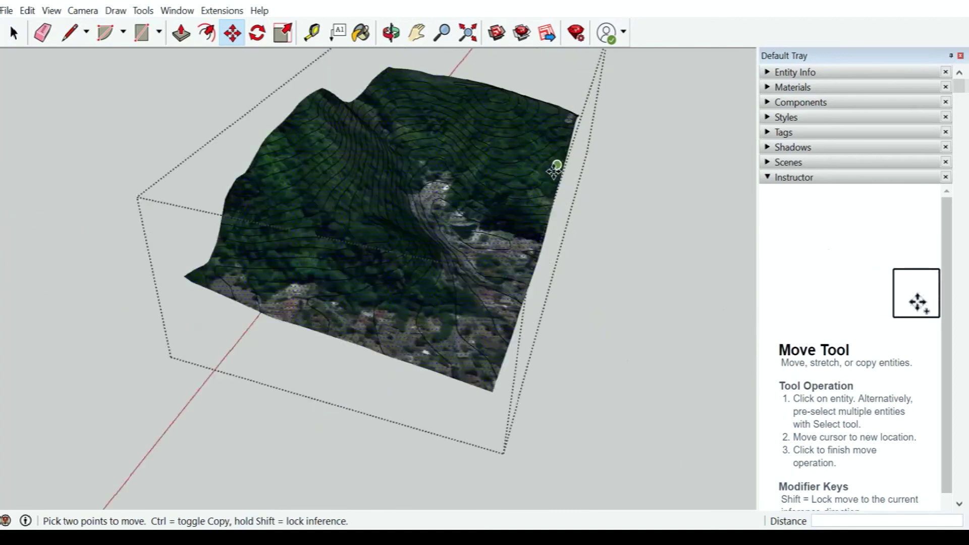
scroll(554, 171, "up", 2)
scroll(530, 240, "down", 2)
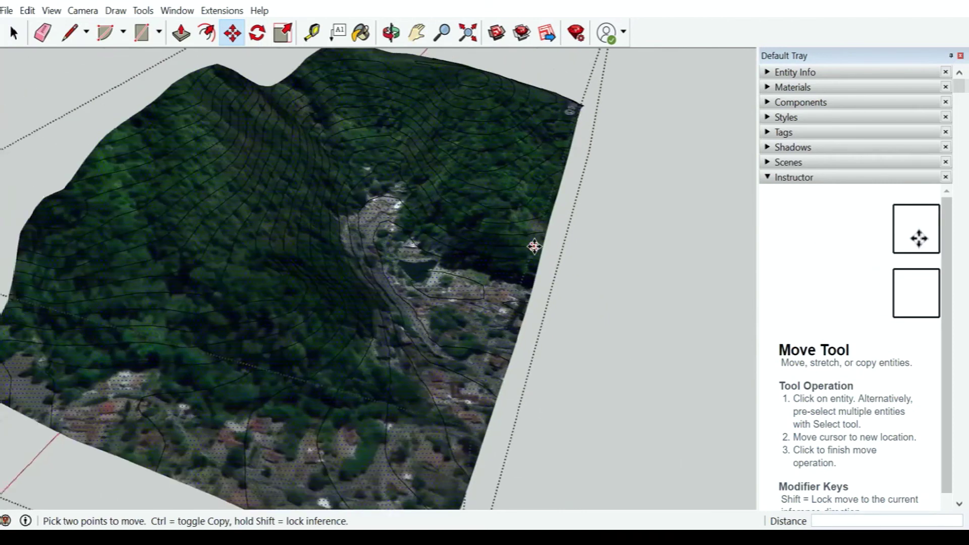
scroll(528, 237, "down", 1)
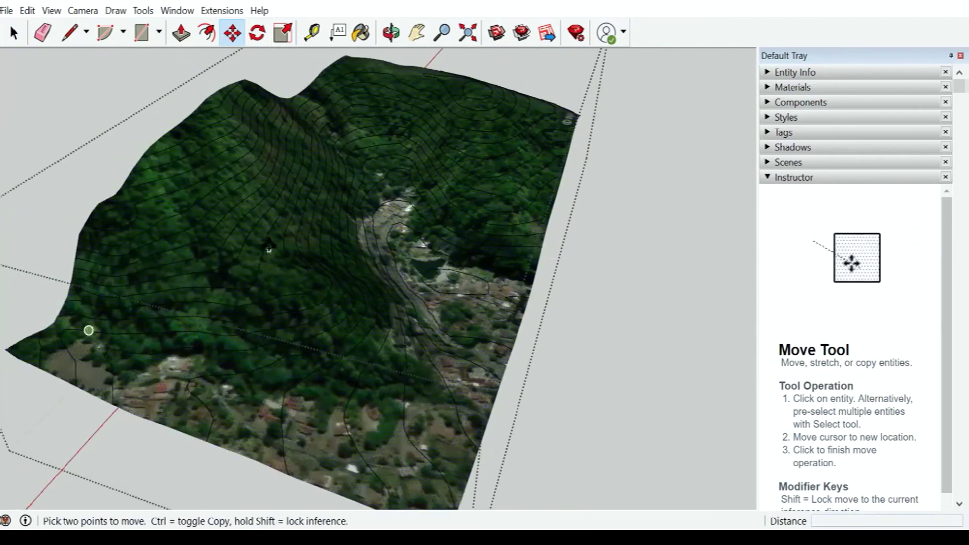